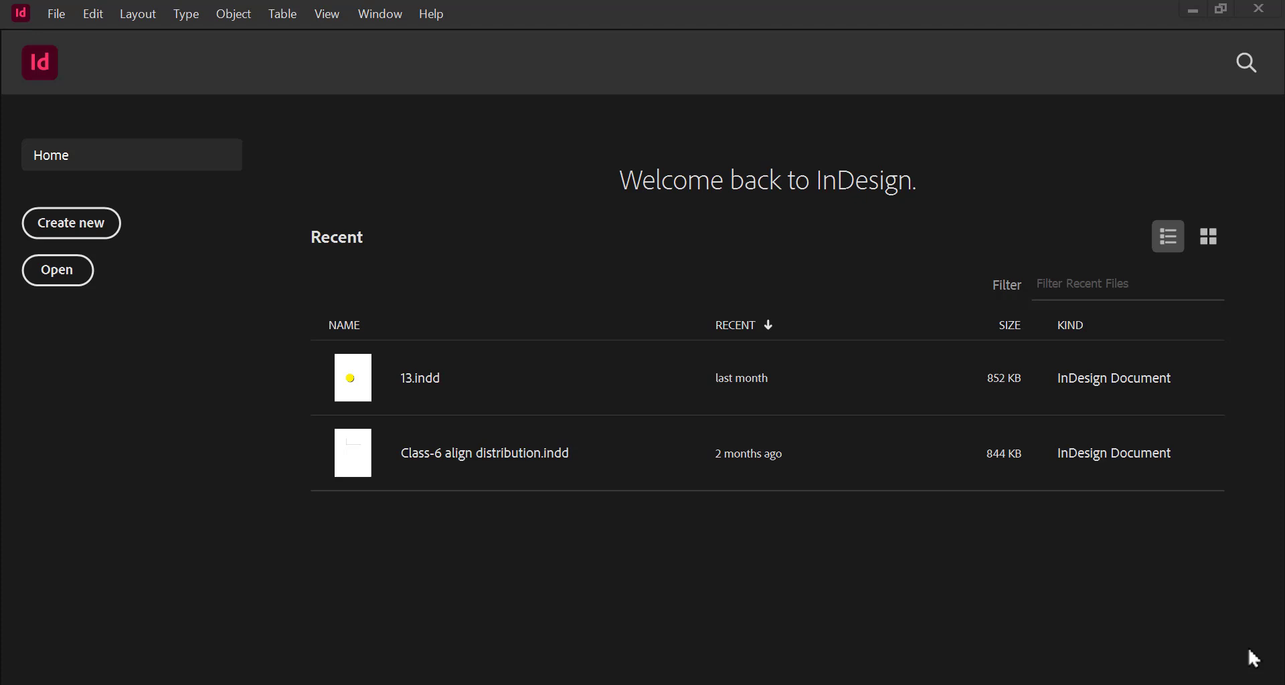
Create a new one-page print document in Letter size with facing pages and all margins set to 0
left_click(59, 231)
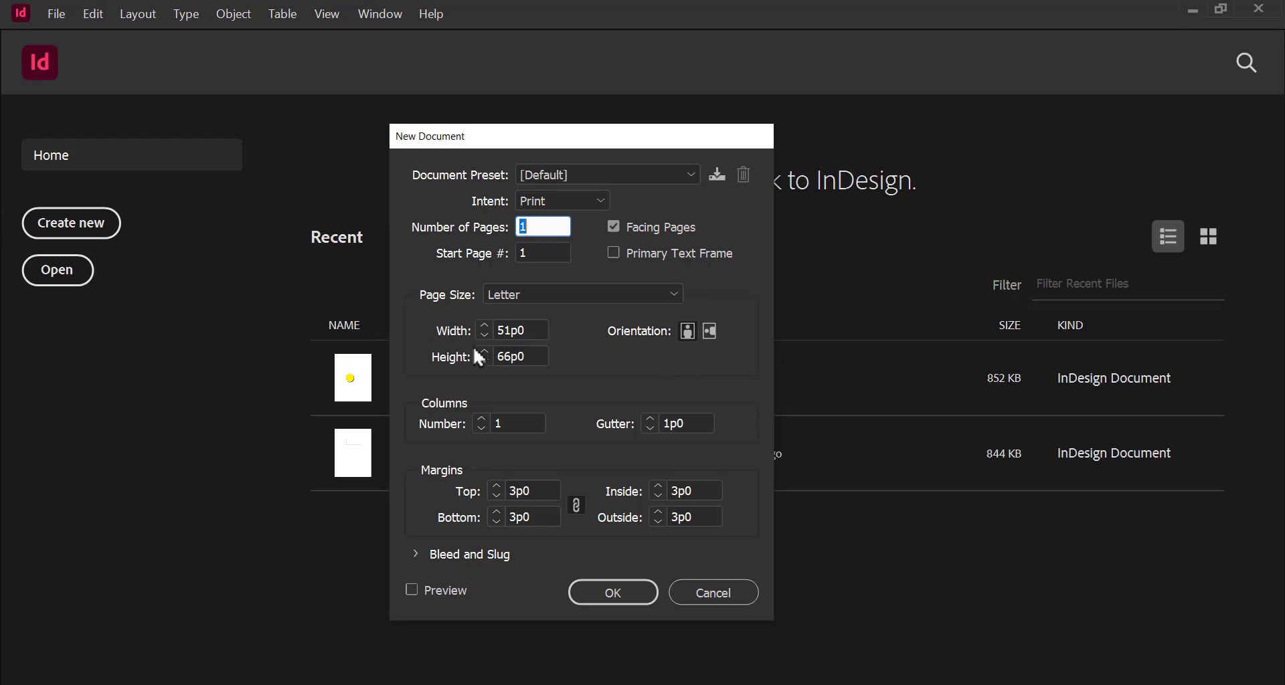
left_click(569, 299)
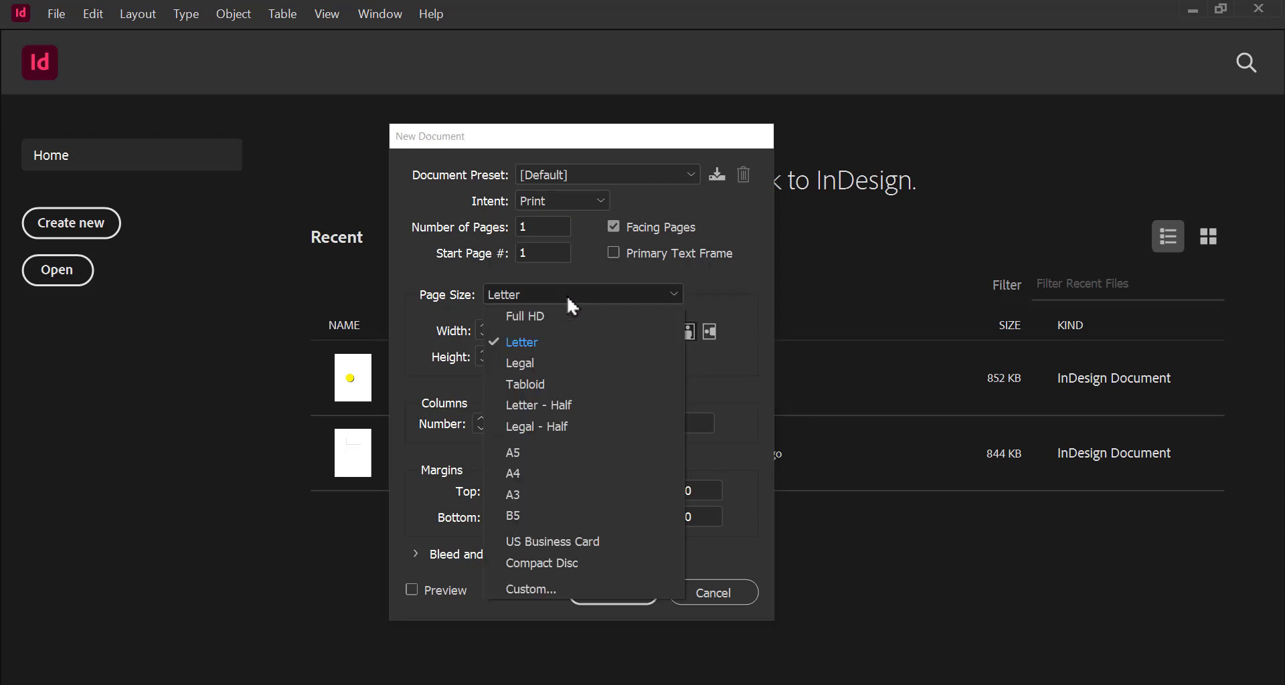
left_click(567, 343)
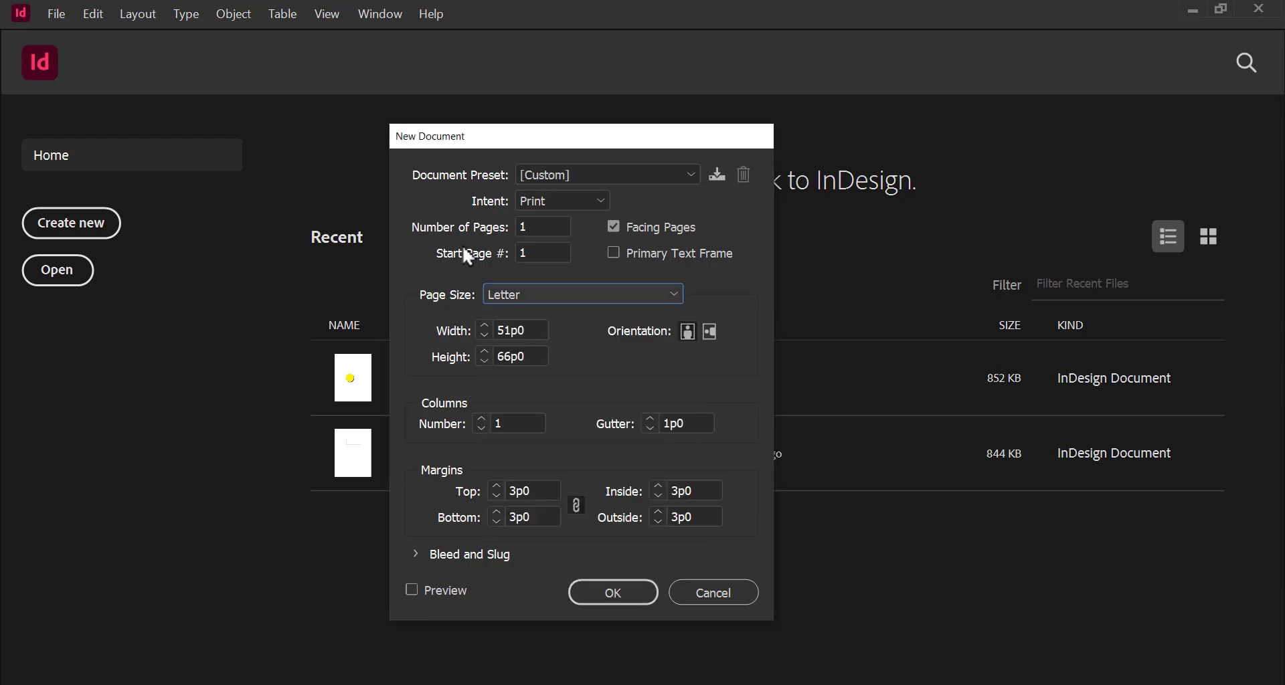
left_click(544, 229)
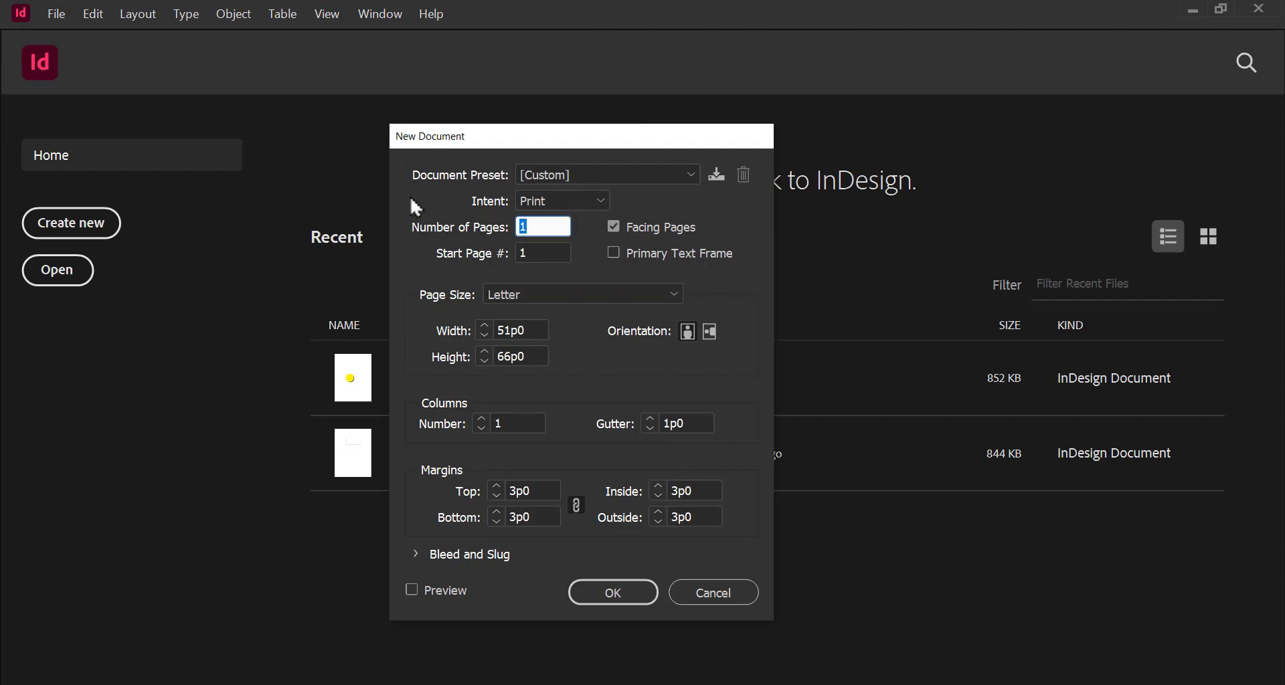
left_click(529, 488)
type("0")
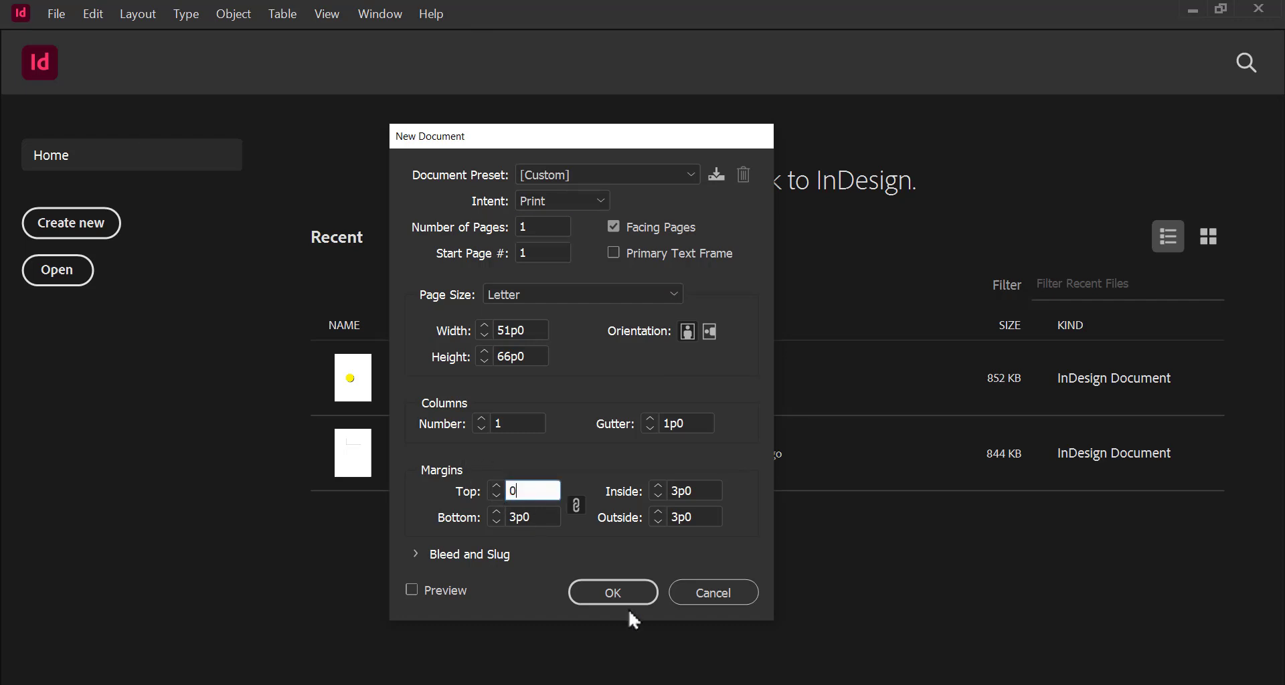
left_click(631, 601)
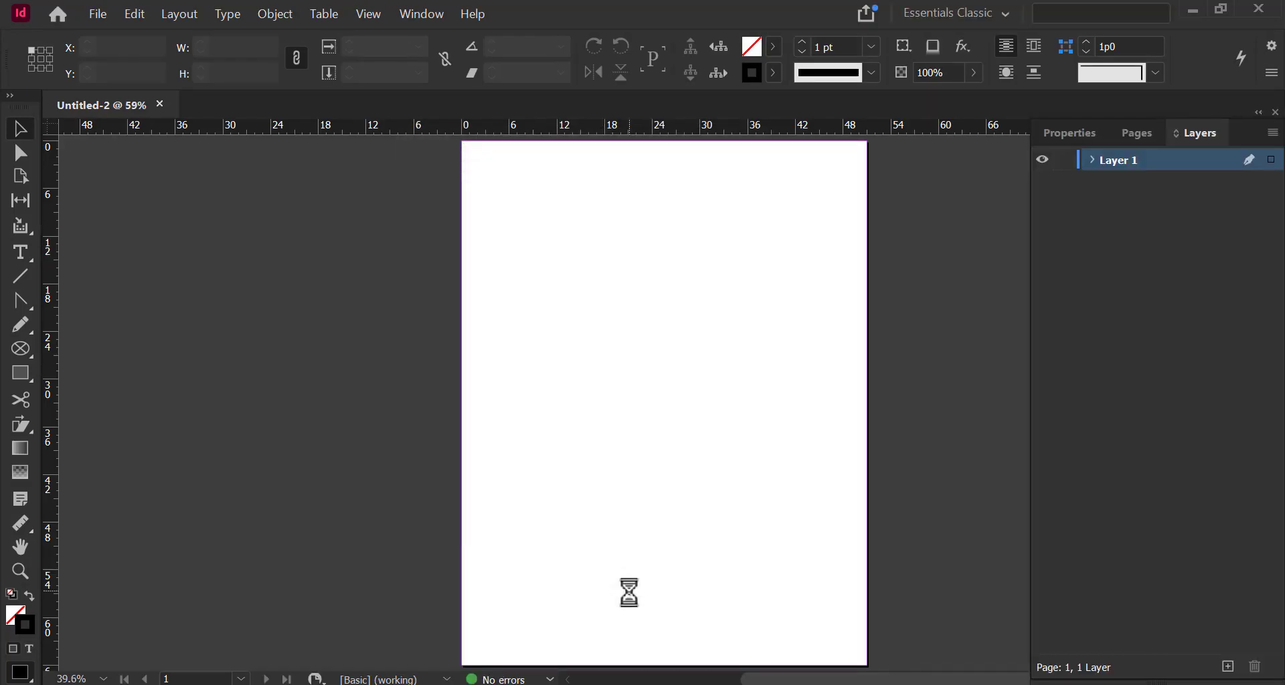
Look over the Pages and Layers panels and the list of available panels, leaving the document properties displayed
left_click(1068, 135)
left_click(1139, 135)
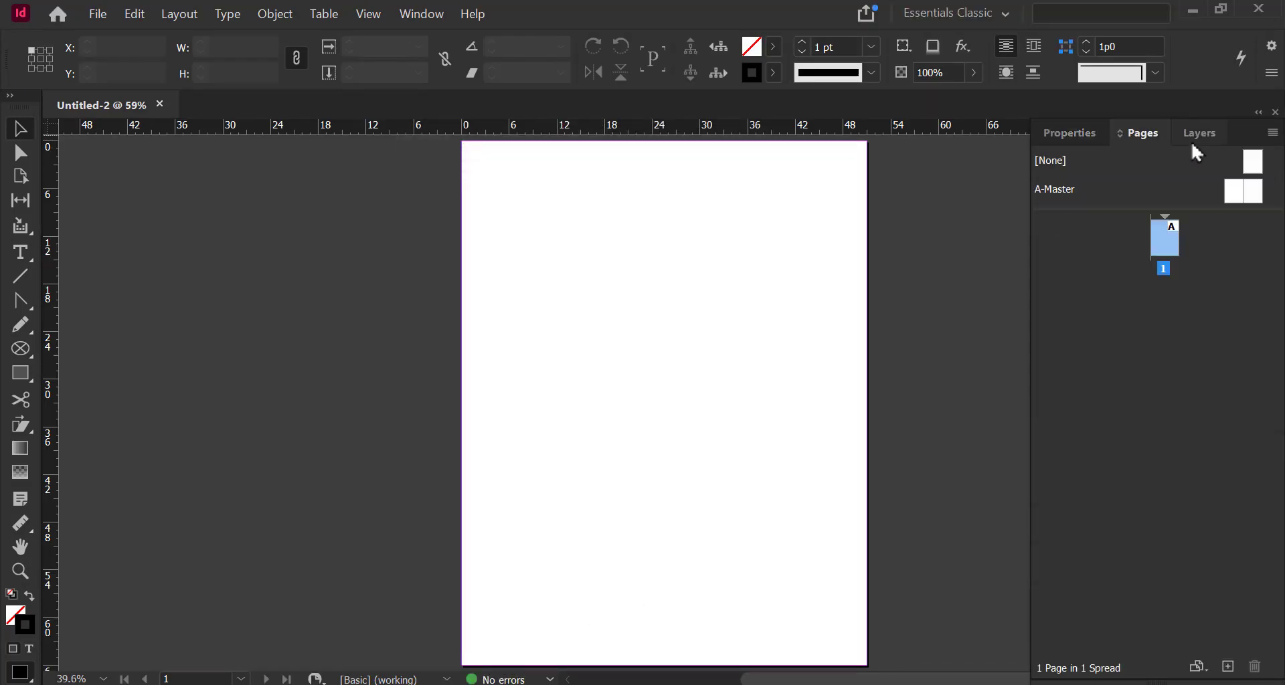
left_click(1196, 134)
left_click(1074, 136)
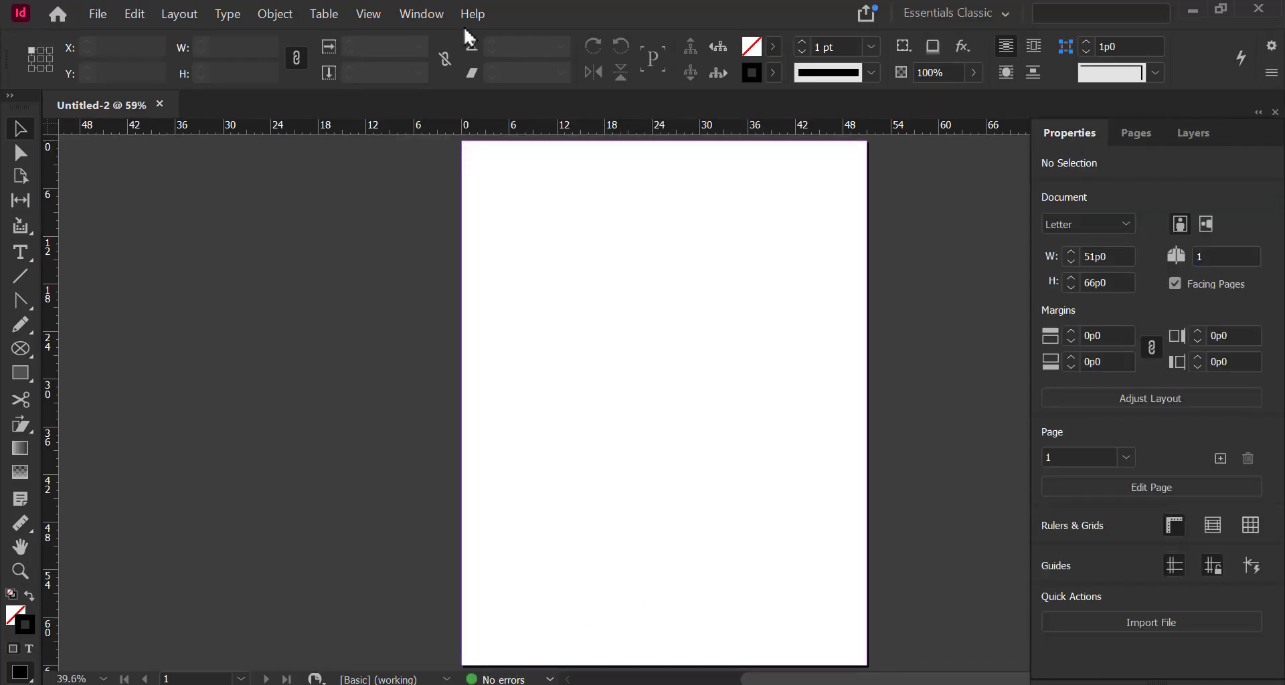
left_click(421, 15)
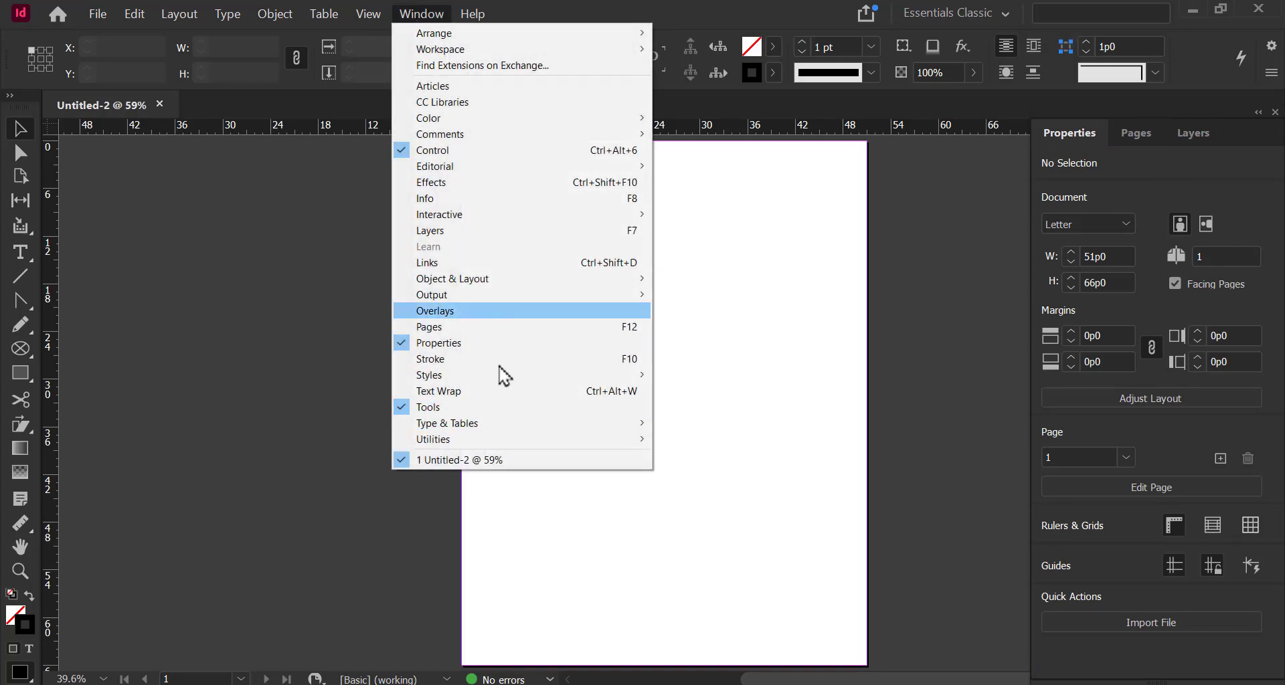
key("Escape")
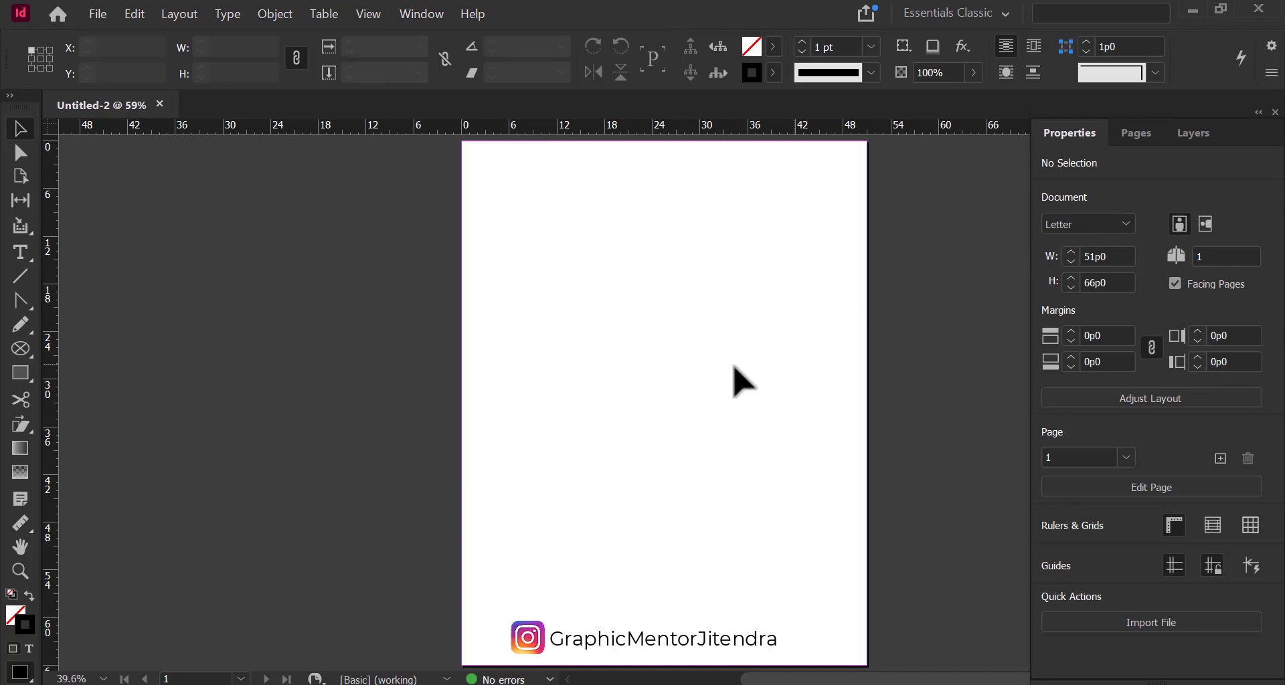
Set the document's number of pages to 100 and look at the first spreads
key("alt")
scroll(744, 417, "down", 3)
scroll(830, 465, "up", 2)
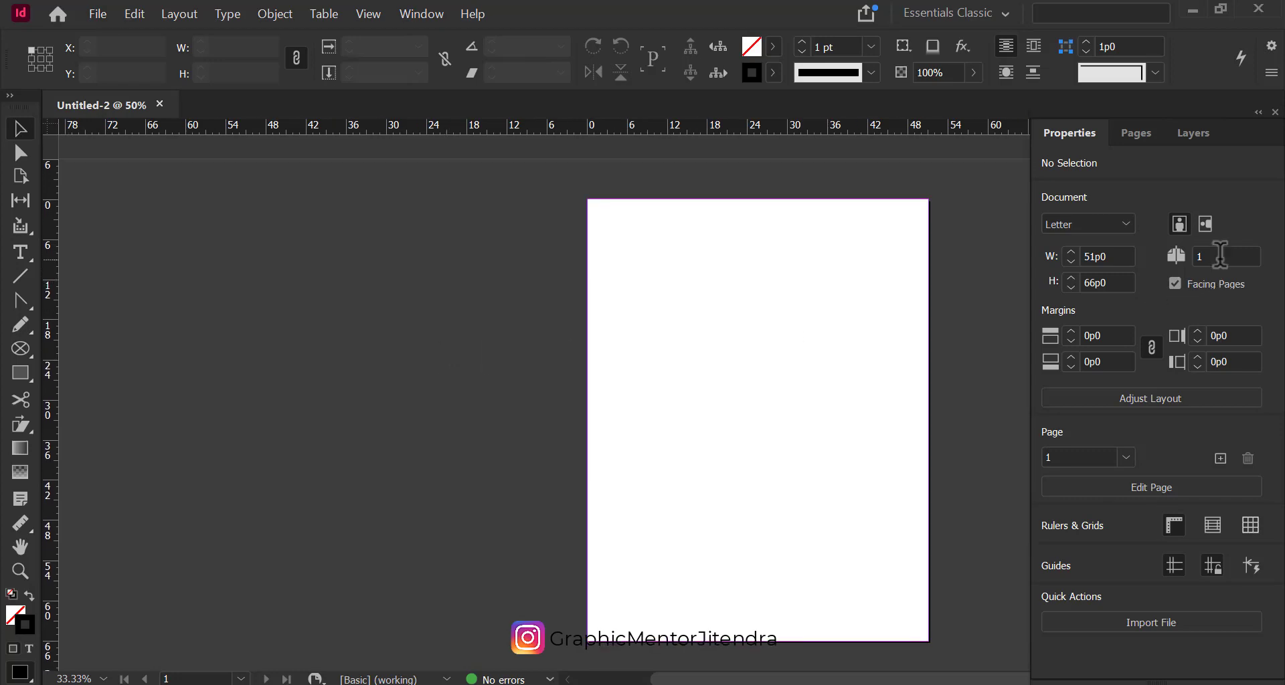
left_click(1219, 255)
type("100")
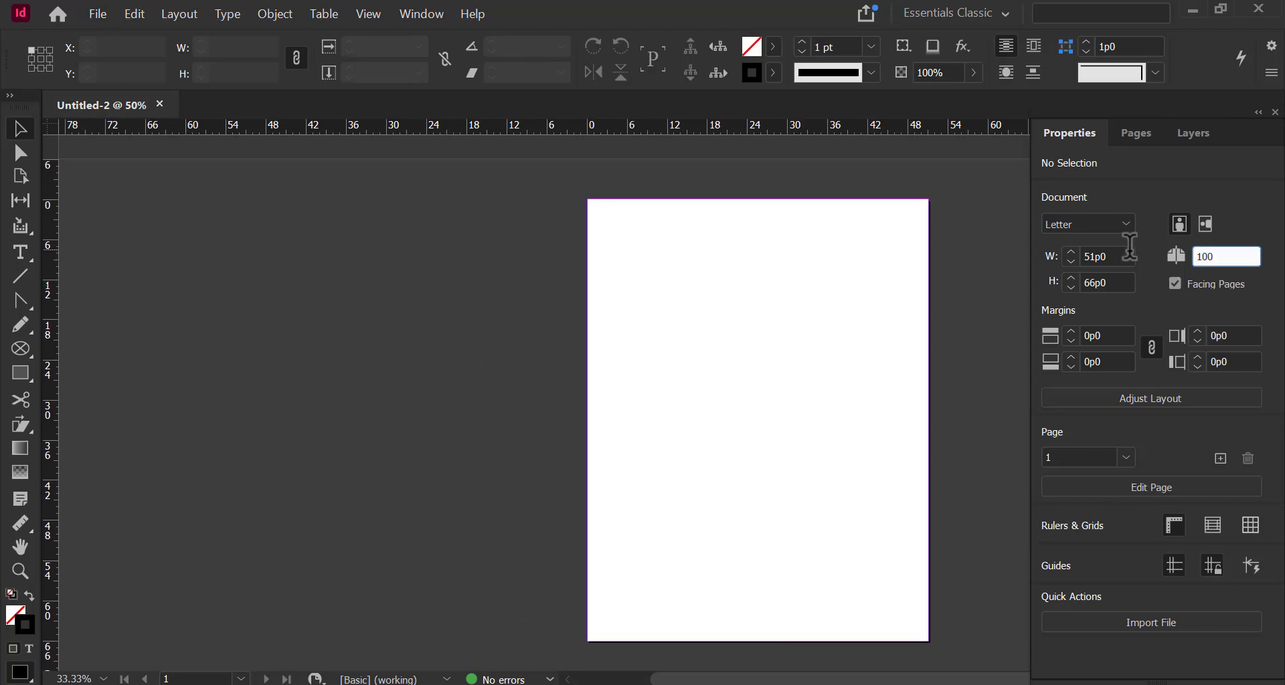
key("Return")
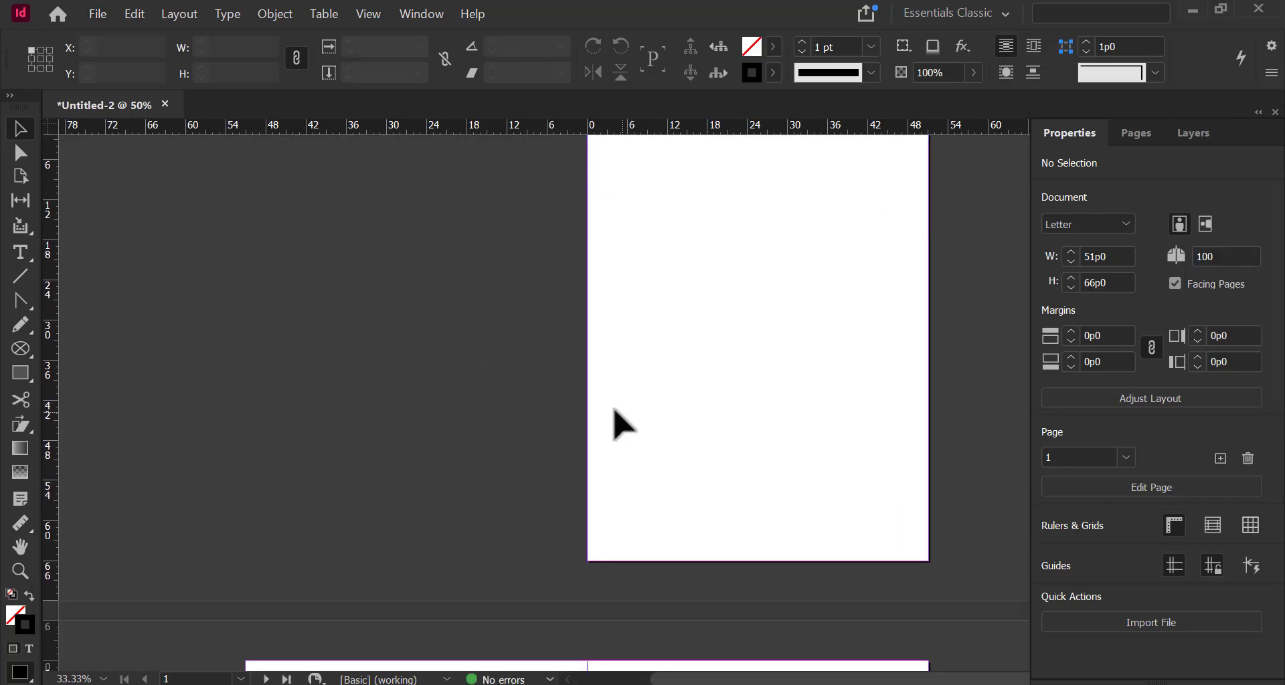
scroll(614, 422, "down", 8)
scroll(577, 390, "down", 4)
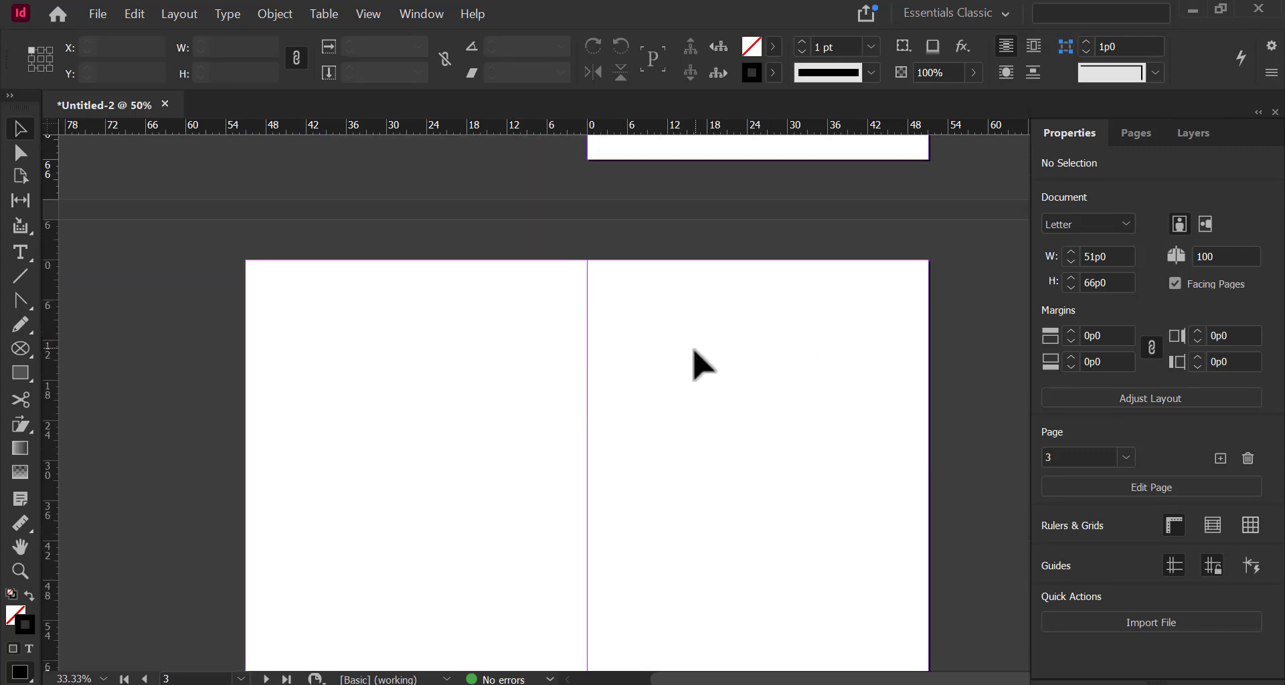
Turn off Facing Pages to examine the single-page layout, and restore the facing-page layout
left_click(1192, 291)
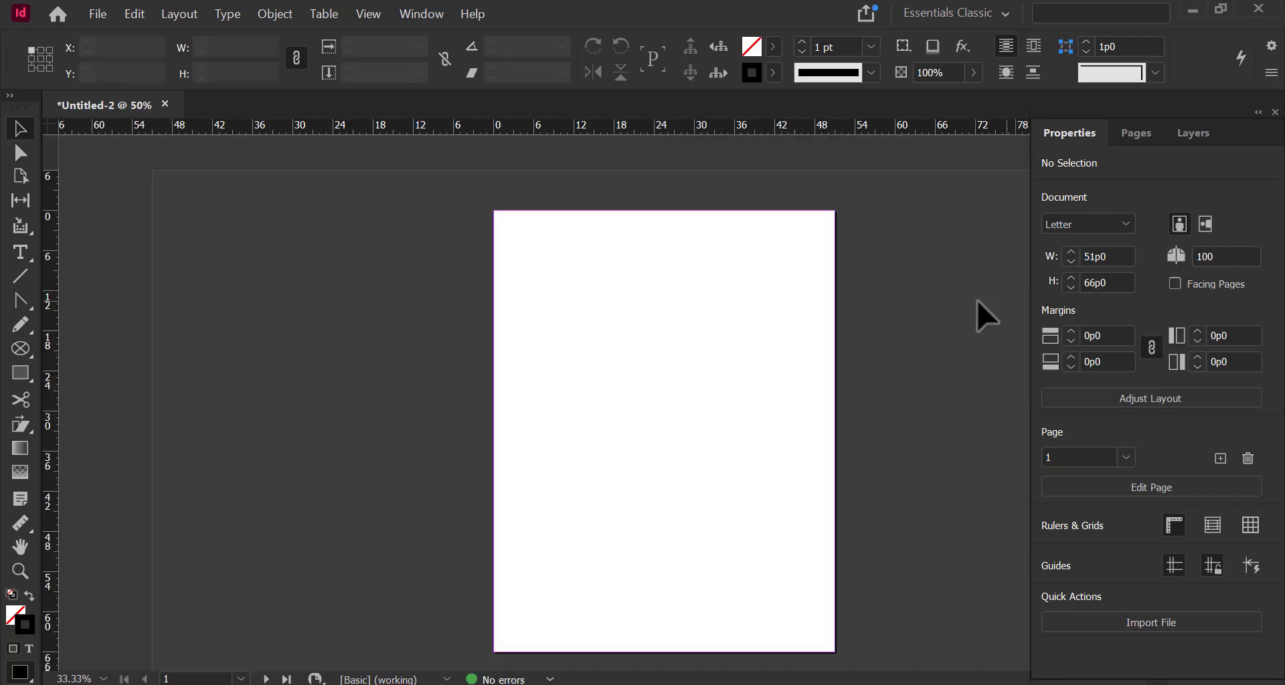
scroll(868, 338, "down", 10)
scroll(869, 338, "down", 10)
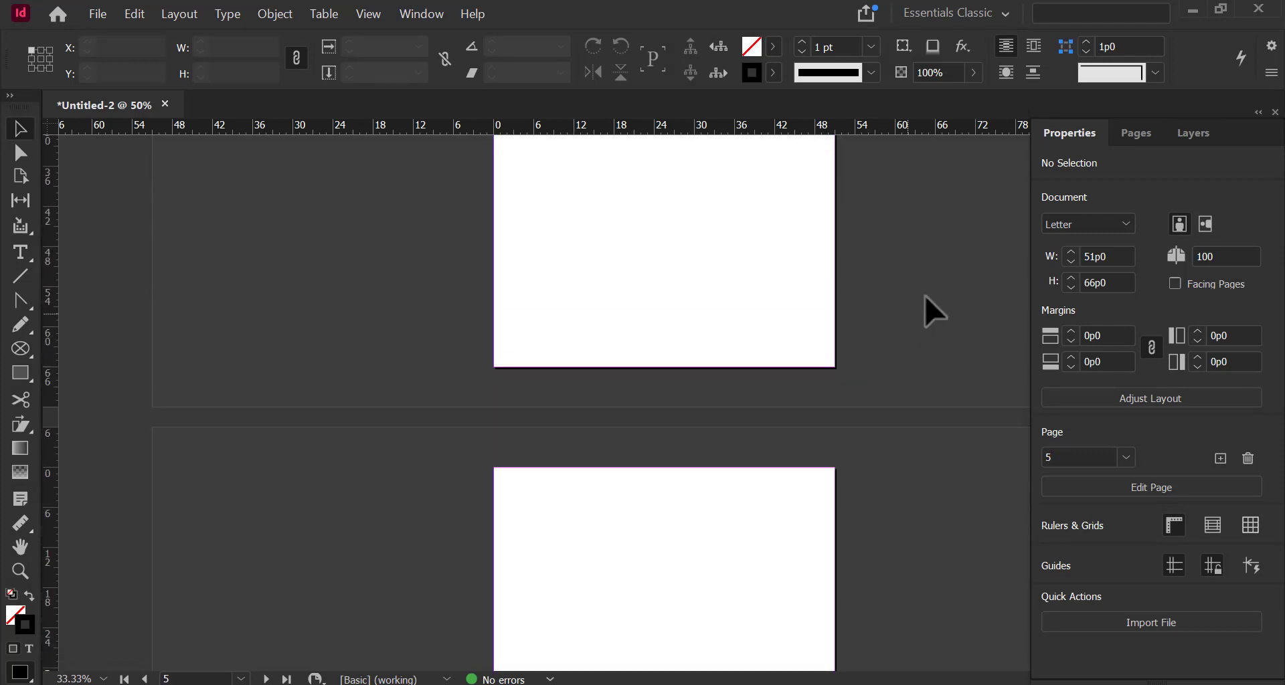
scroll(929, 308, "down", 3)
scroll(929, 307, "up", 5)
scroll(934, 310, "up", 8)
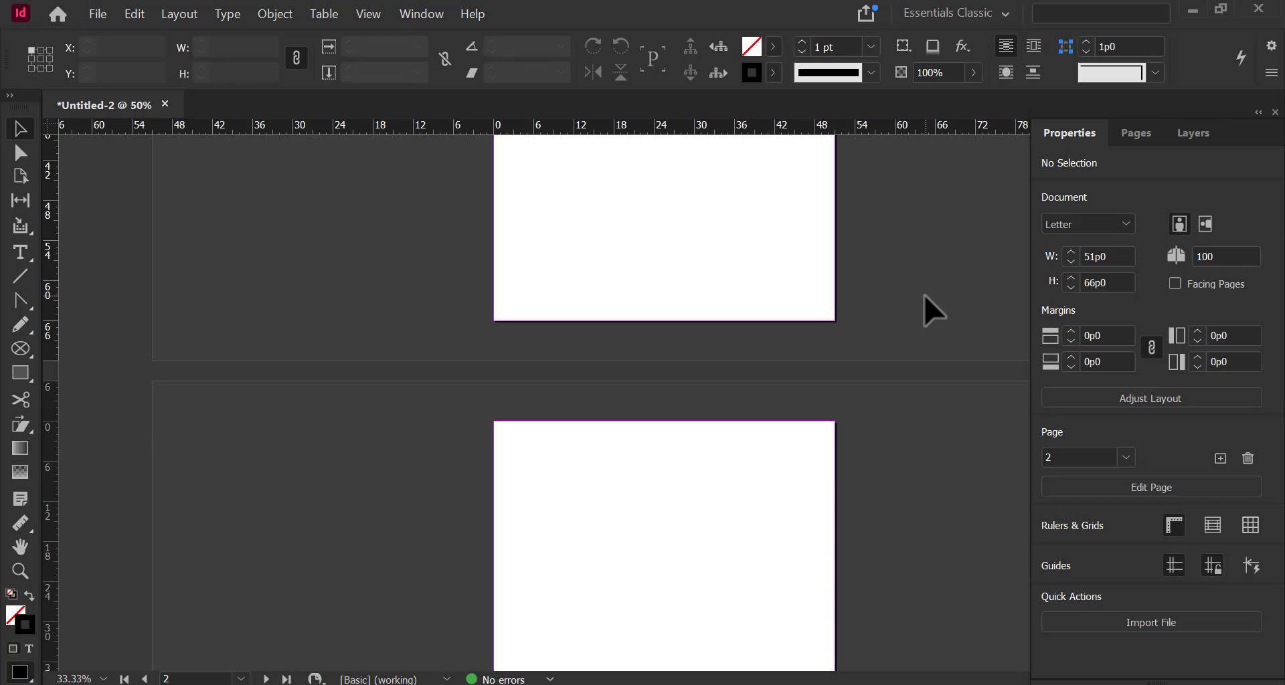
left_click(1175, 283)
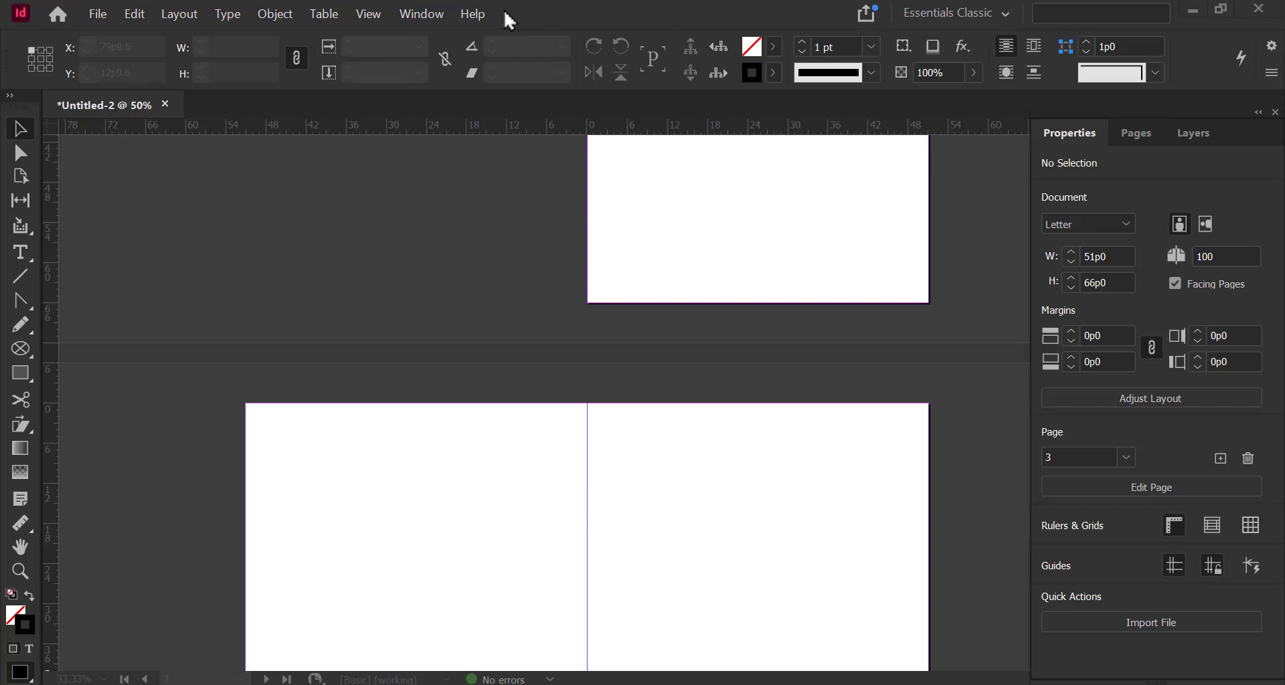
Display the Pages panel and look through the thumbnails of the document's spreads, returning to the first page
left_click(1137, 133)
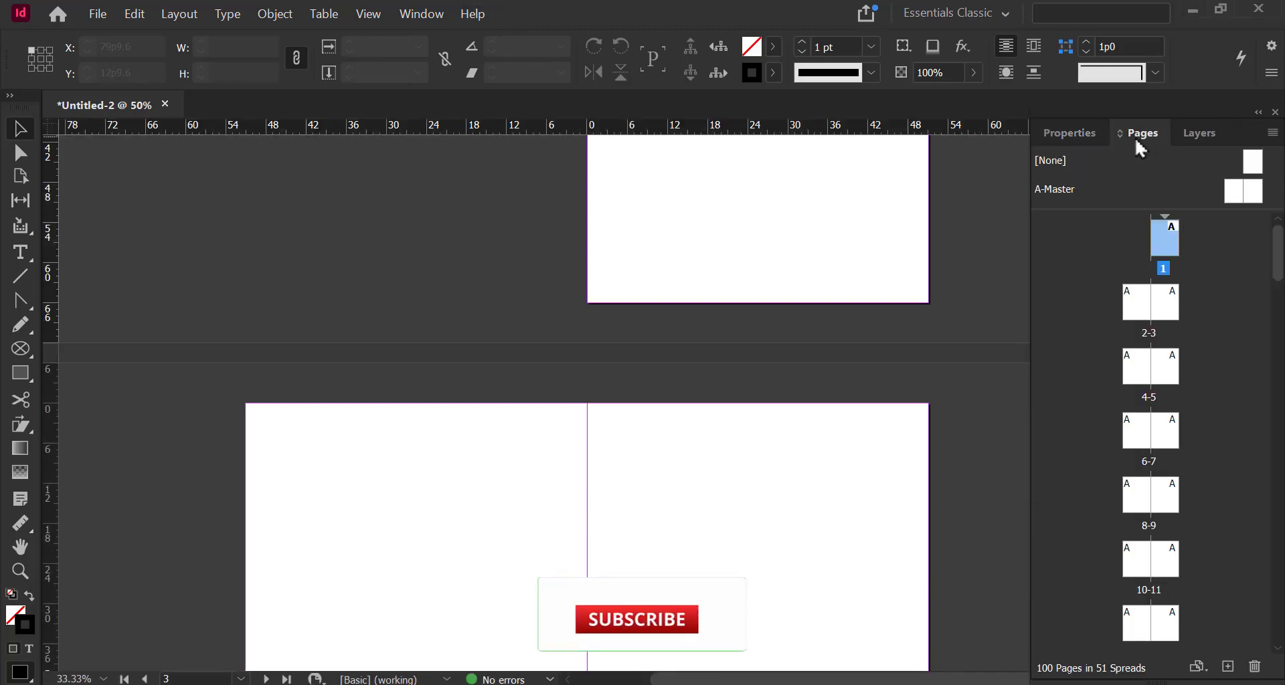
left_click(422, 16)
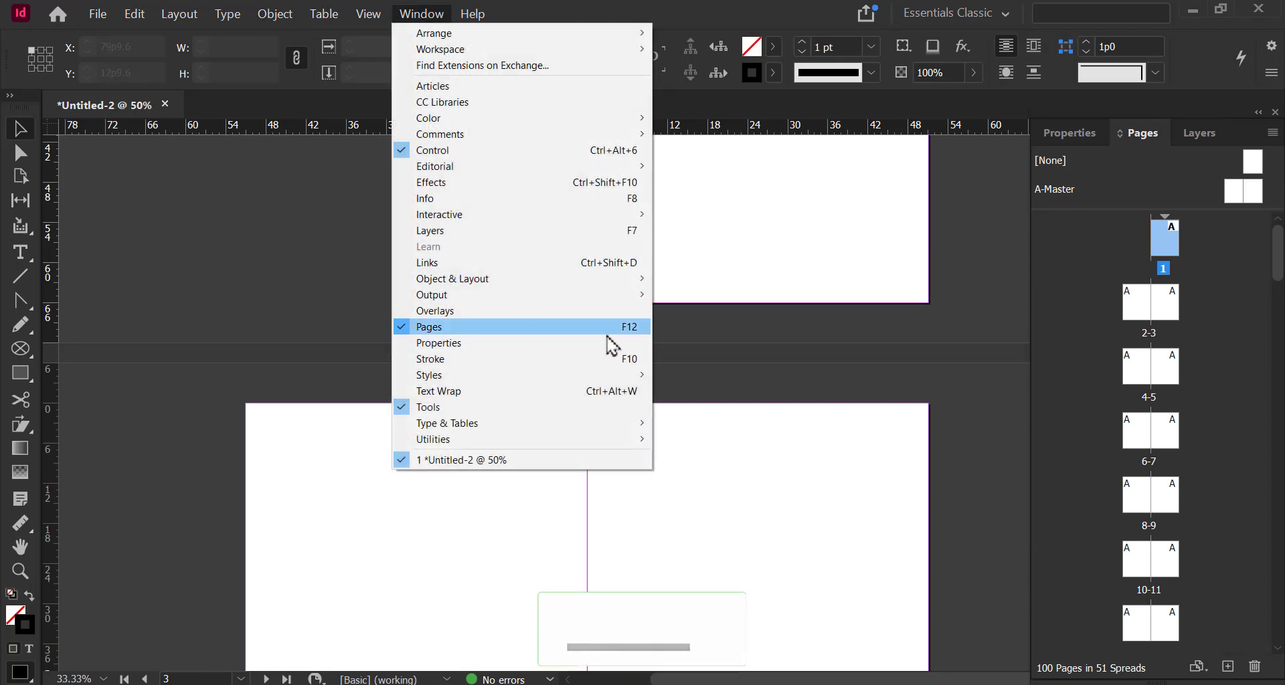
left_click(742, 10)
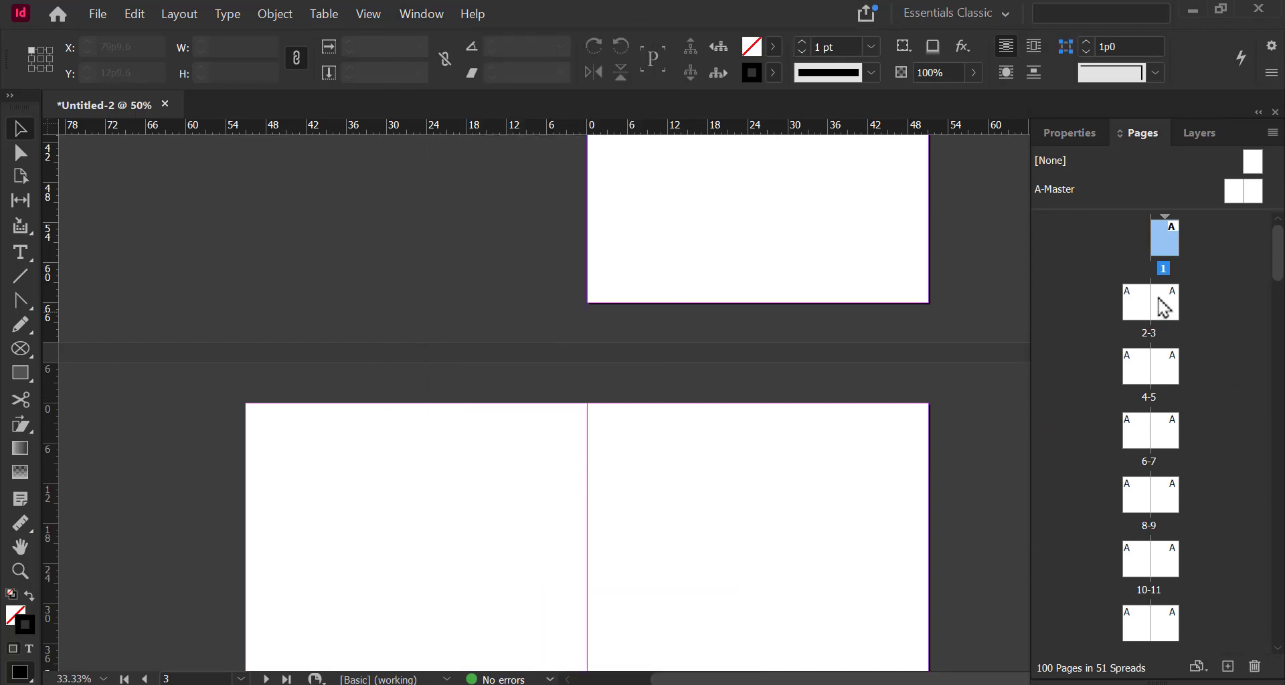
left_click_drag(1277, 281, 1277, 314)
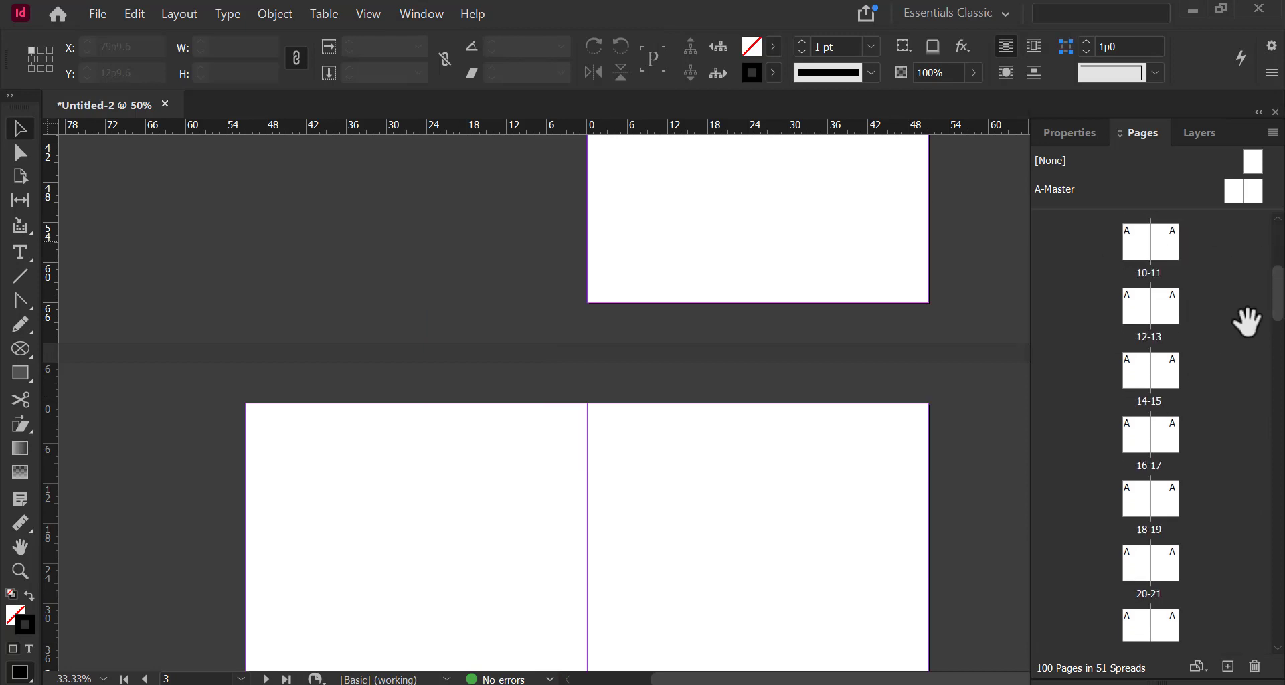
left_click(1143, 510)
left_click(1174, 510)
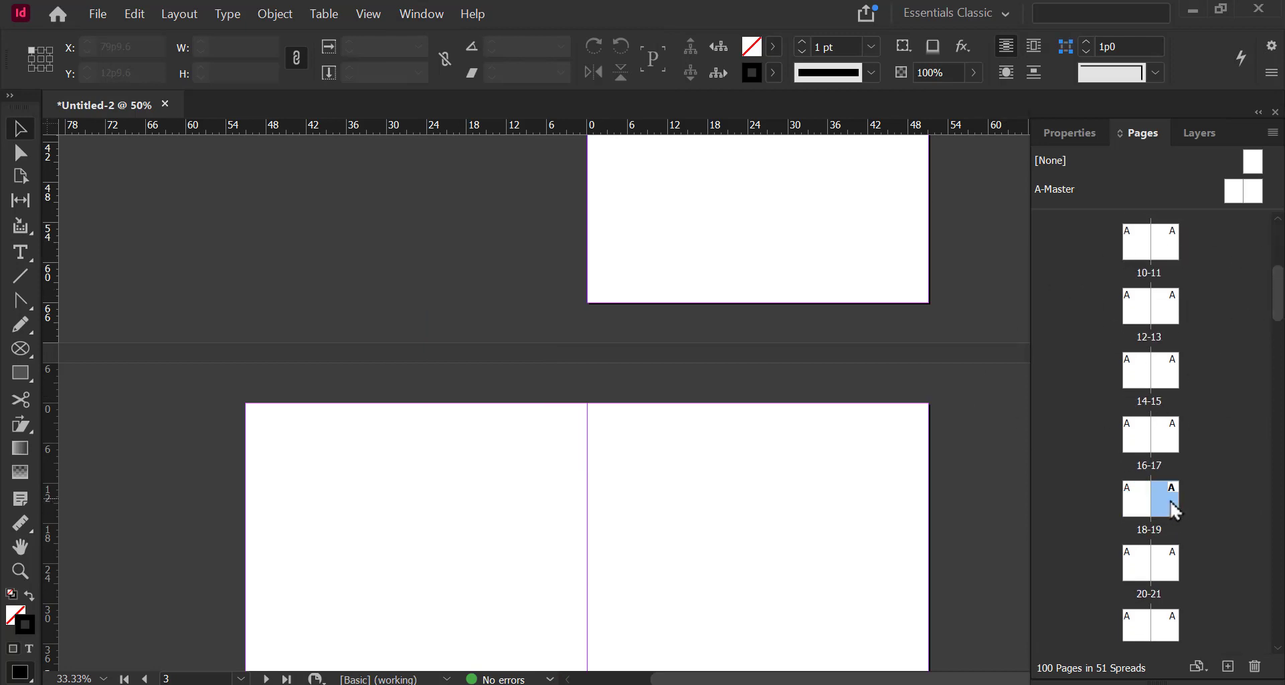
scroll(1162, 524, "down", 7)
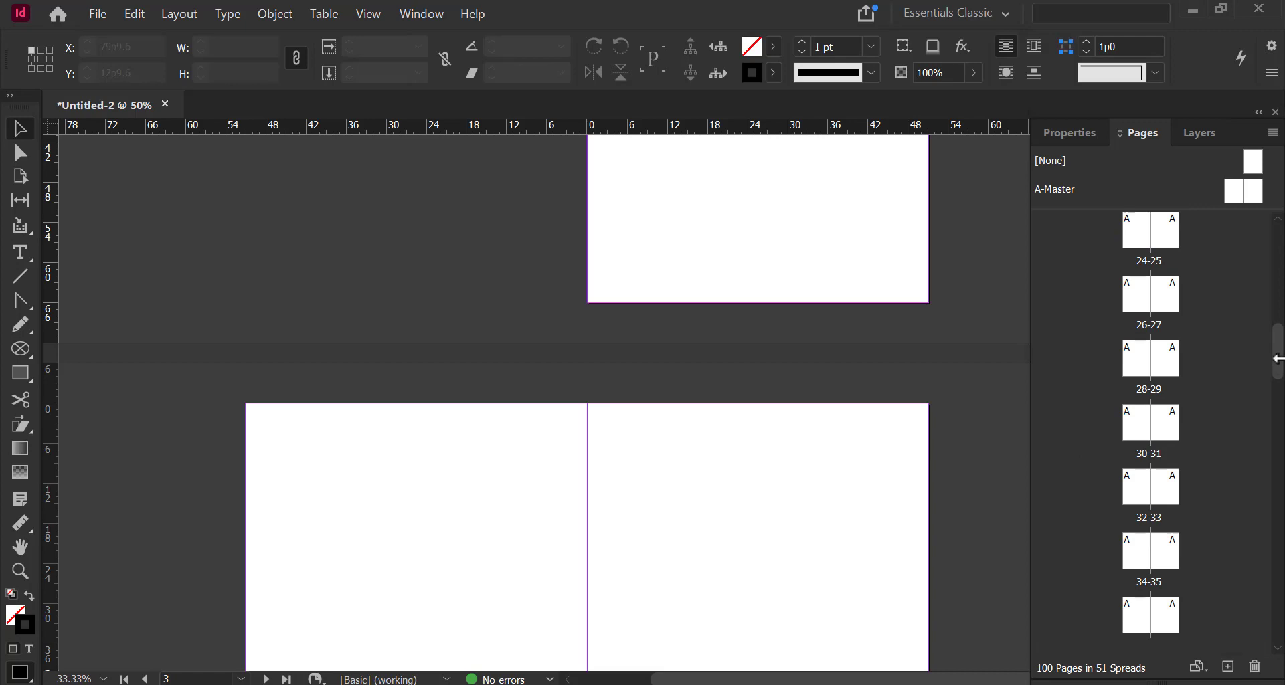
left_click_drag(1279, 358, 1193, 207)
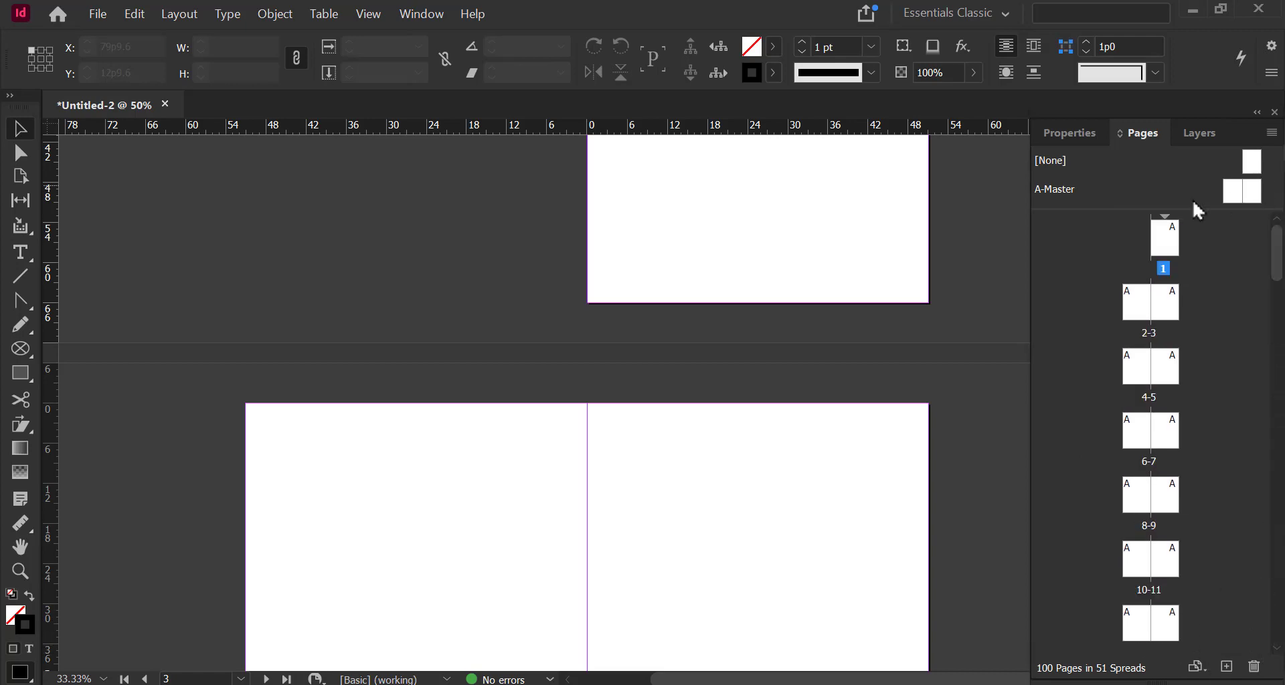
Open the A-Master spread for editing and bring both of its pages into view
left_click(1239, 199)
double_click(1243, 201)
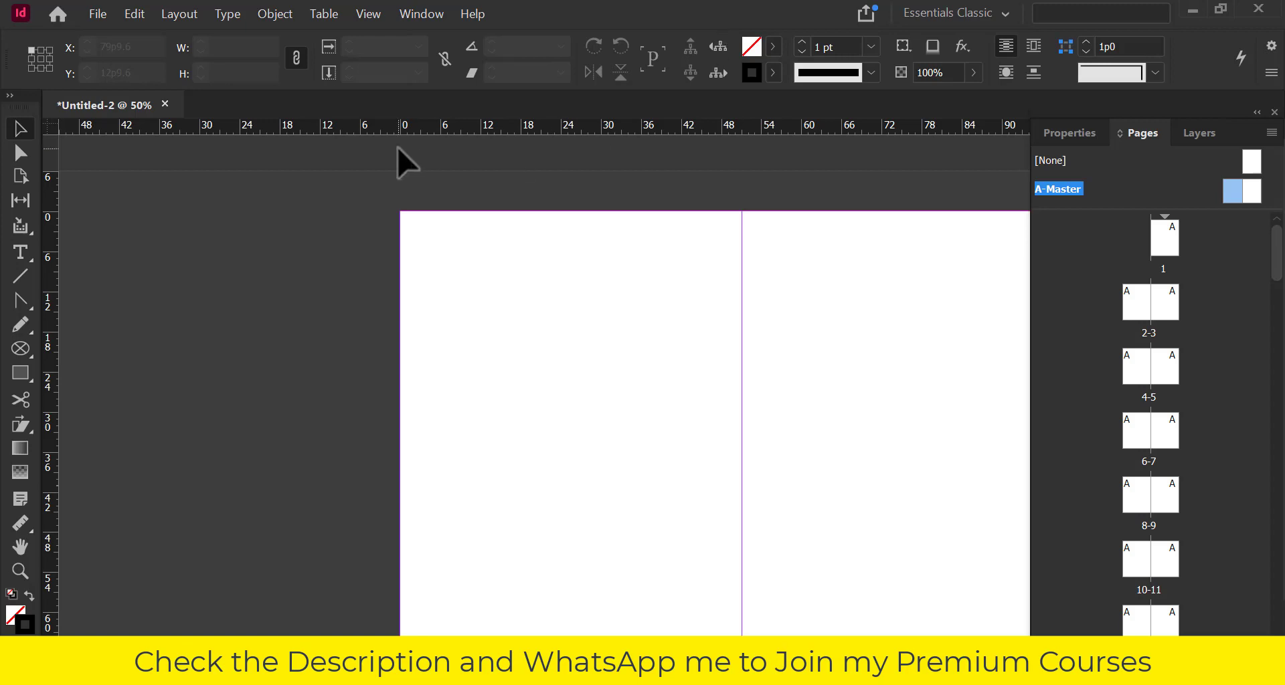
left_click_drag(703, 422, 583, 406)
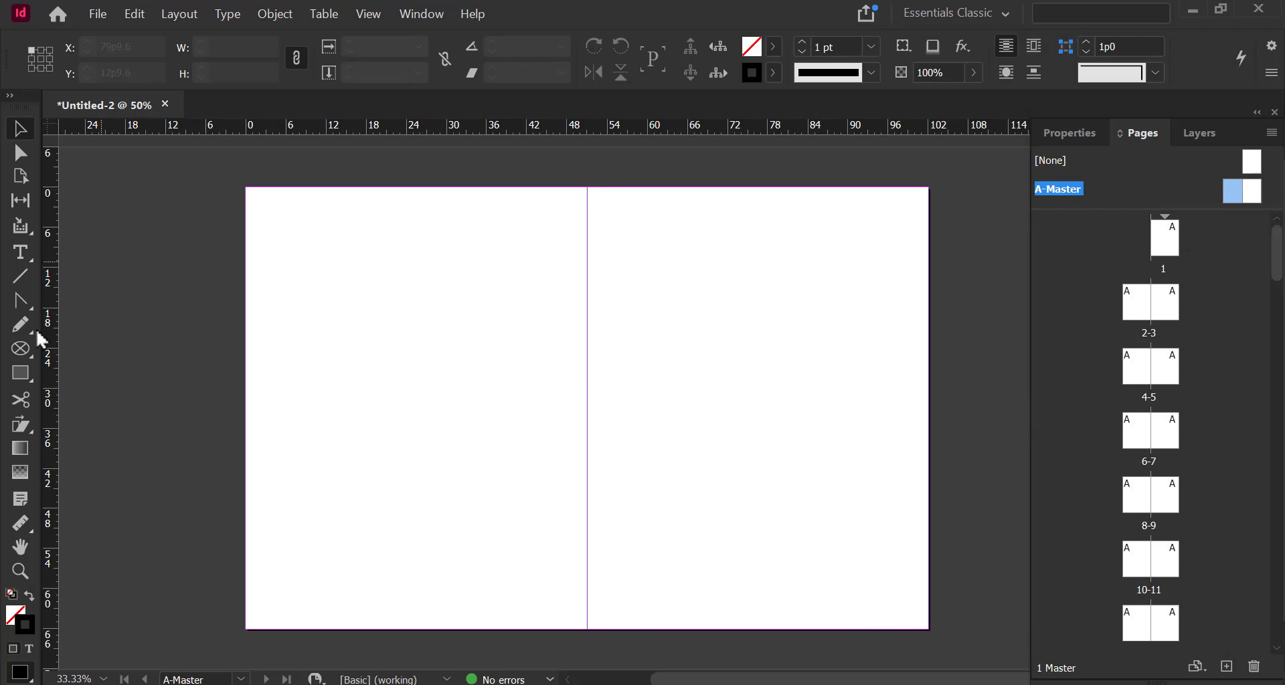
Add an 18 pt text frame in the lower-left corner of the left master page and enter the letter "a" in it
left_click(16, 255)
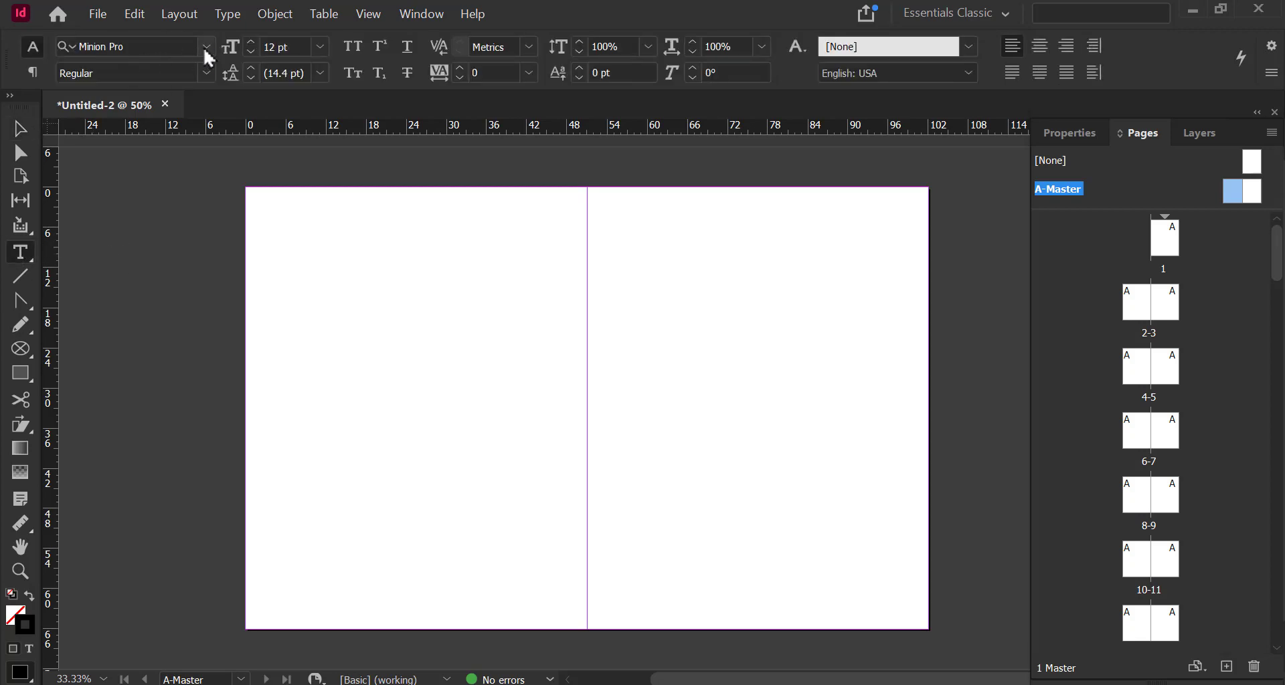
left_click(320, 49)
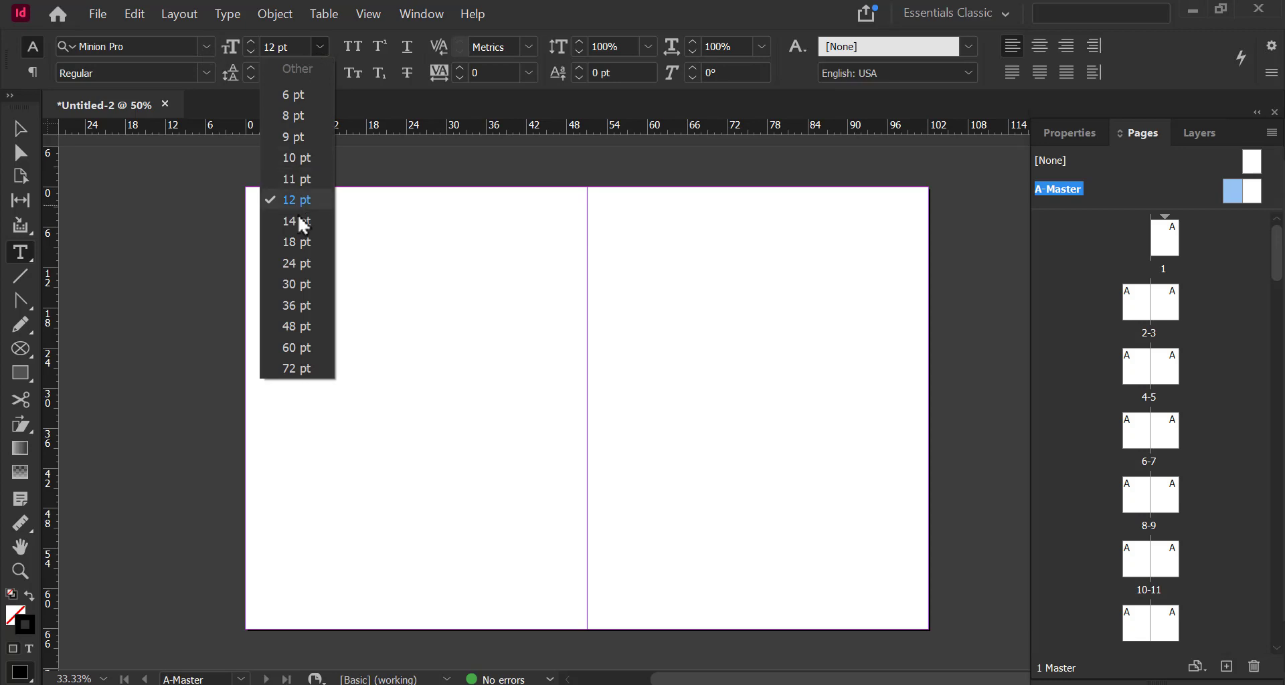
left_click(305, 243)
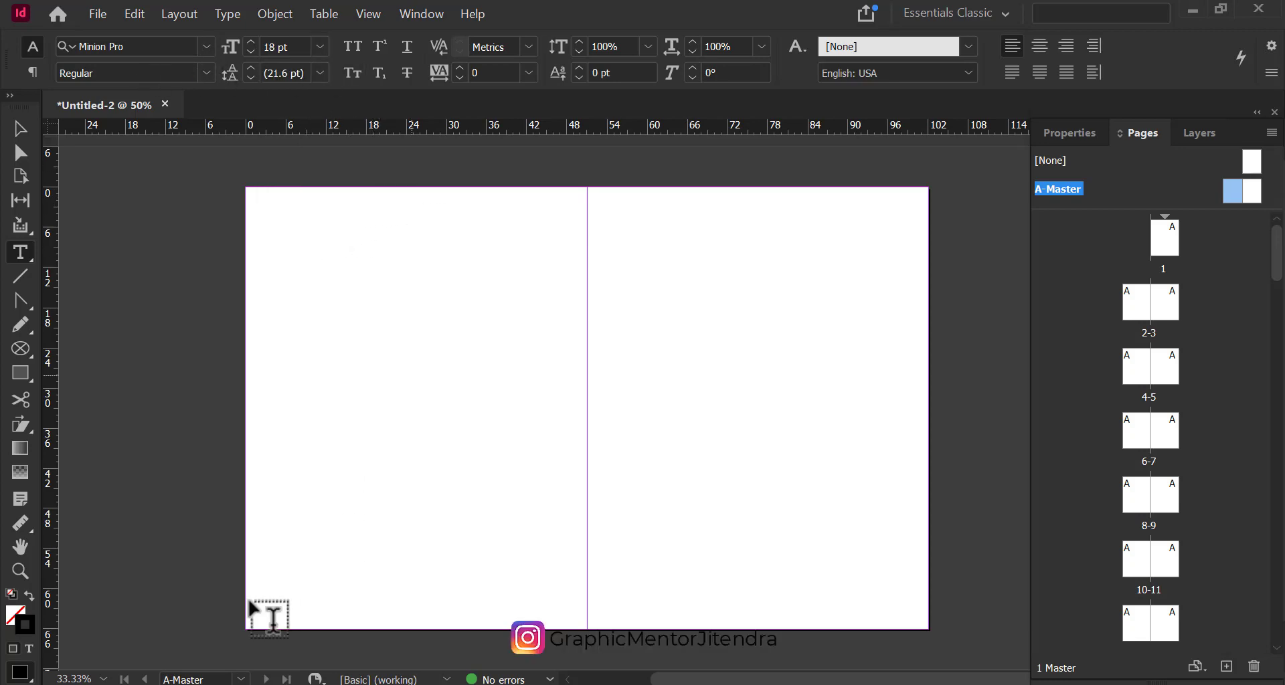
left_click_drag(256, 590, 299, 617)
scroll(271, 637, "up", 3)
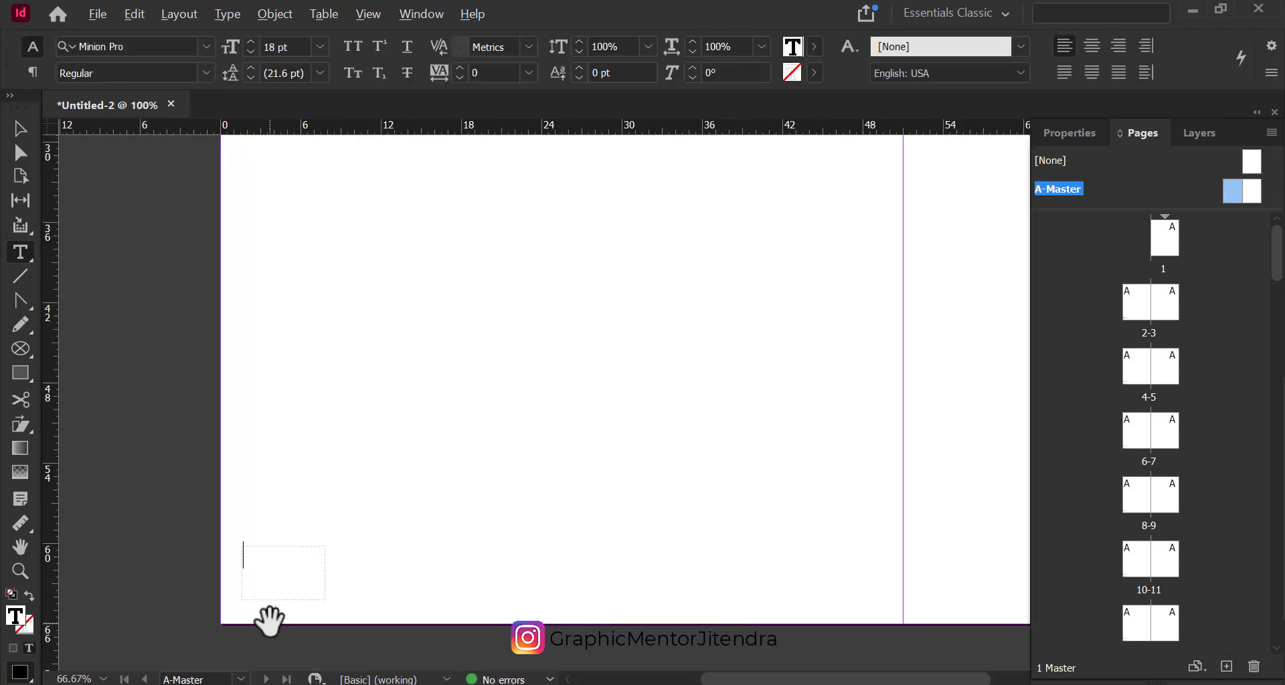
left_click(472, 14)
left_click(635, 15)
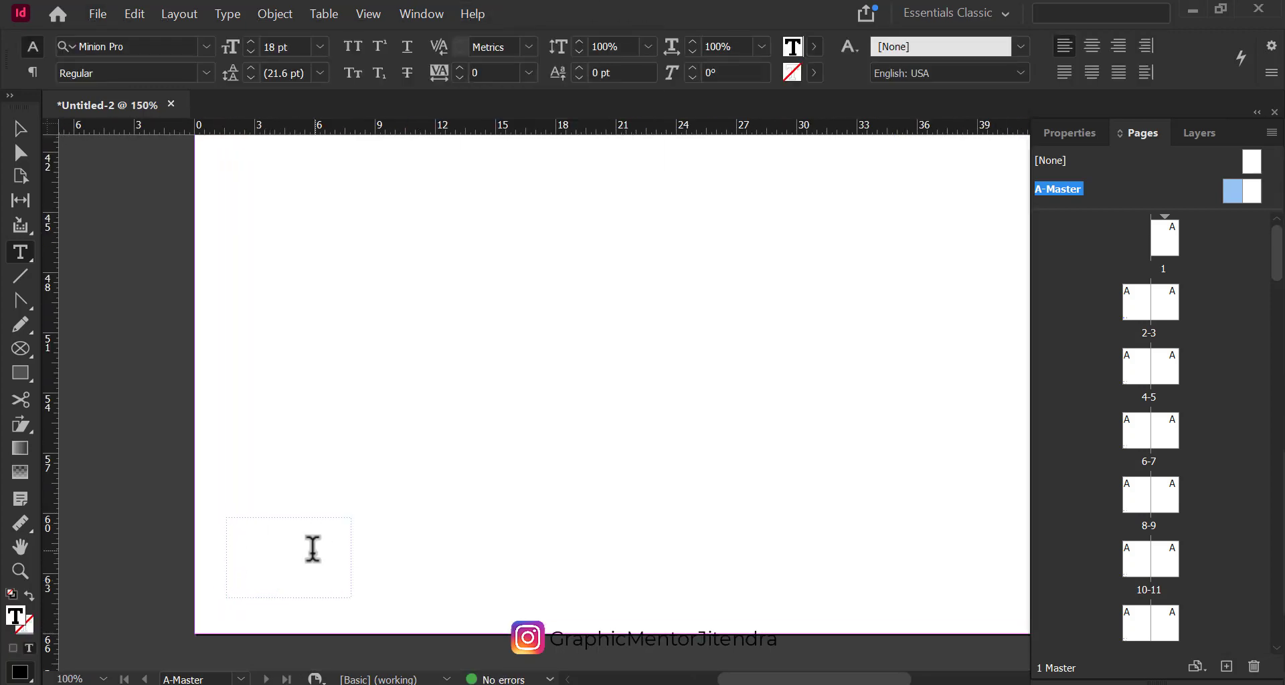
type("a")
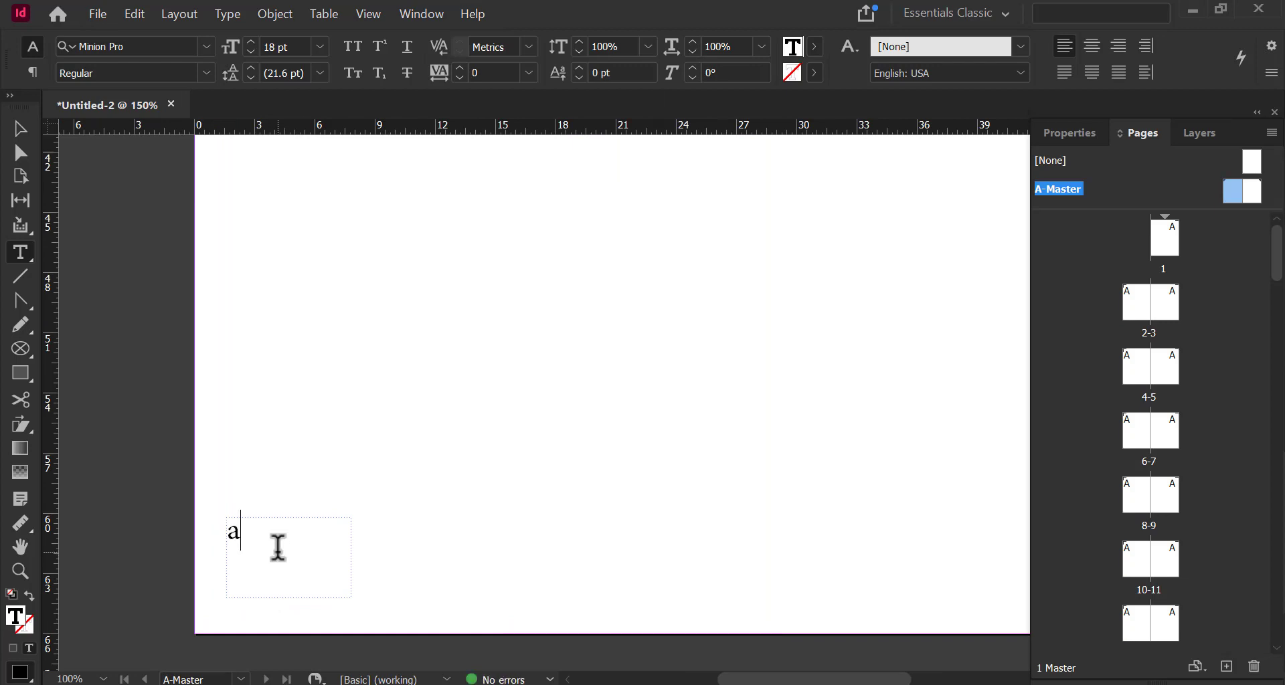
Replace the letter "a" in the master page's text frame with a Current Page Number marker
left_click(20, 136)
double_click(240, 537)
double_click(230, 531)
left_click(232, 16)
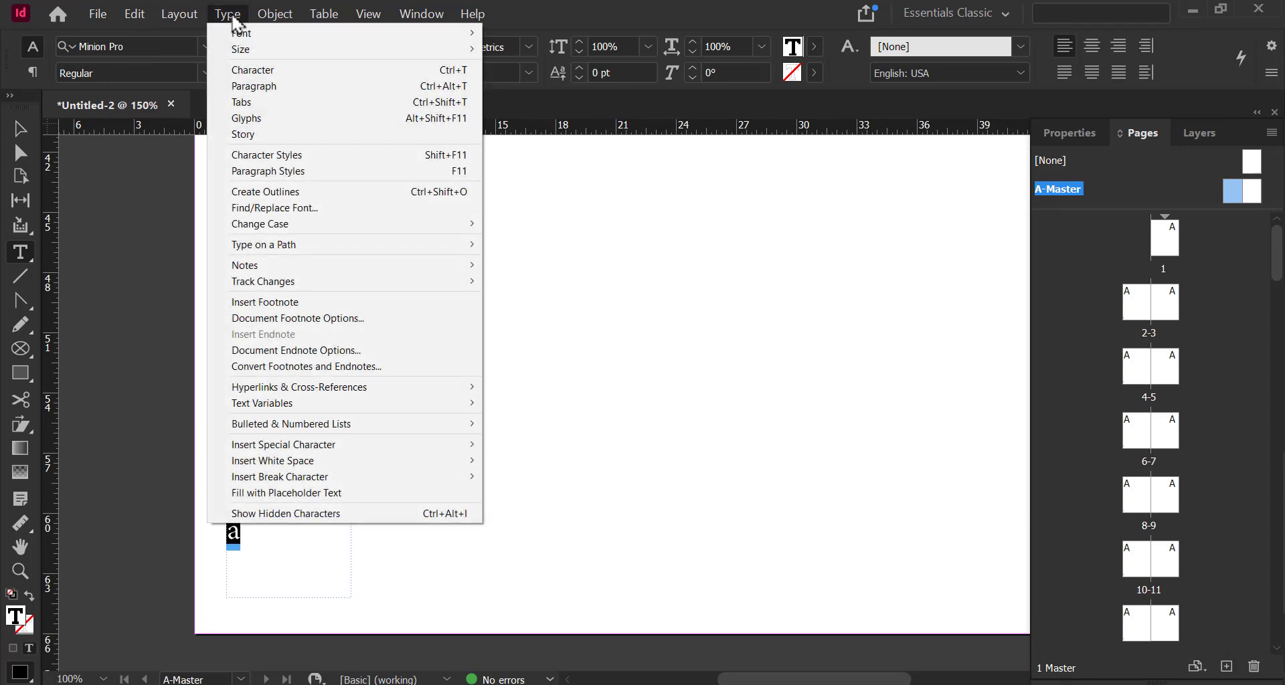
mouse_move(407, 449)
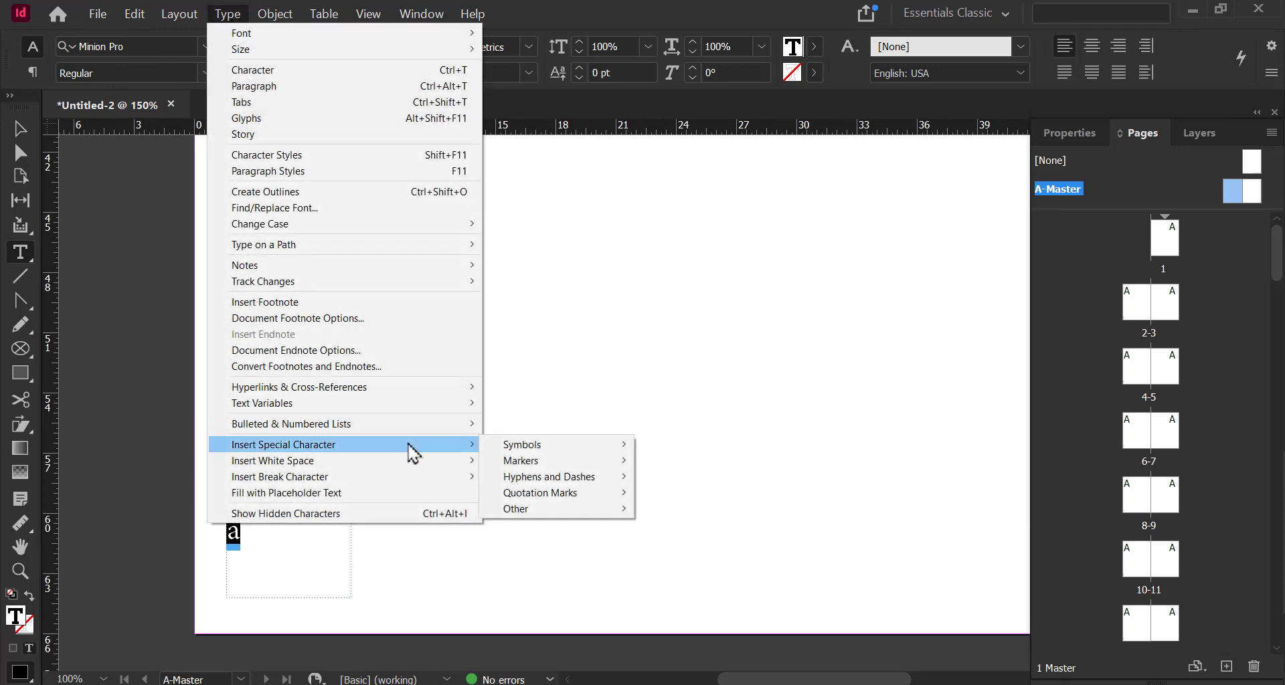
mouse_move(536, 467)
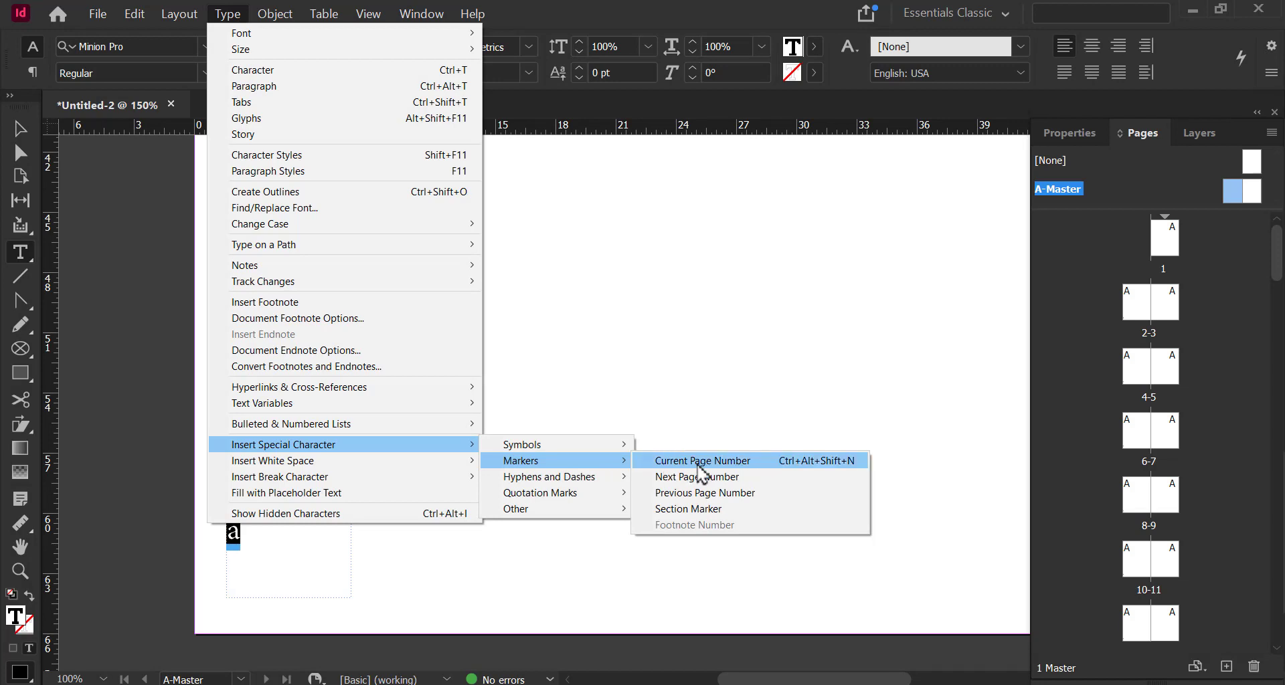
left_click(789, 471)
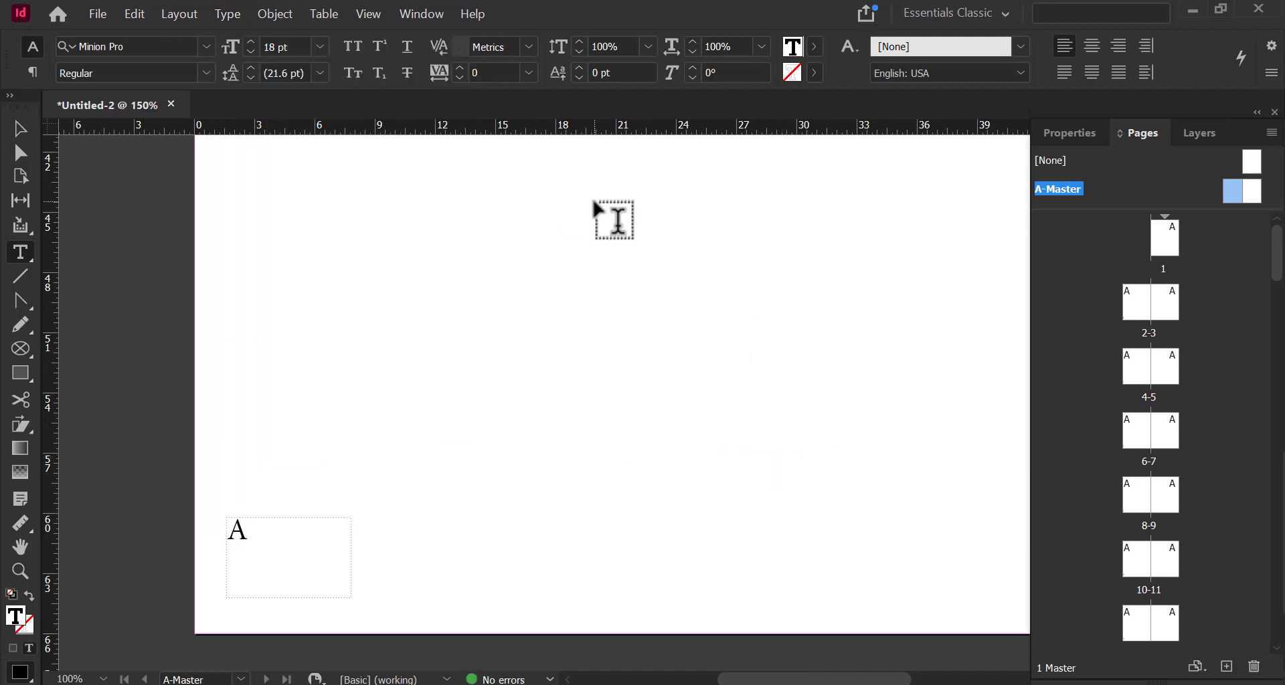
left_click_drag(242, 533, 228, 535)
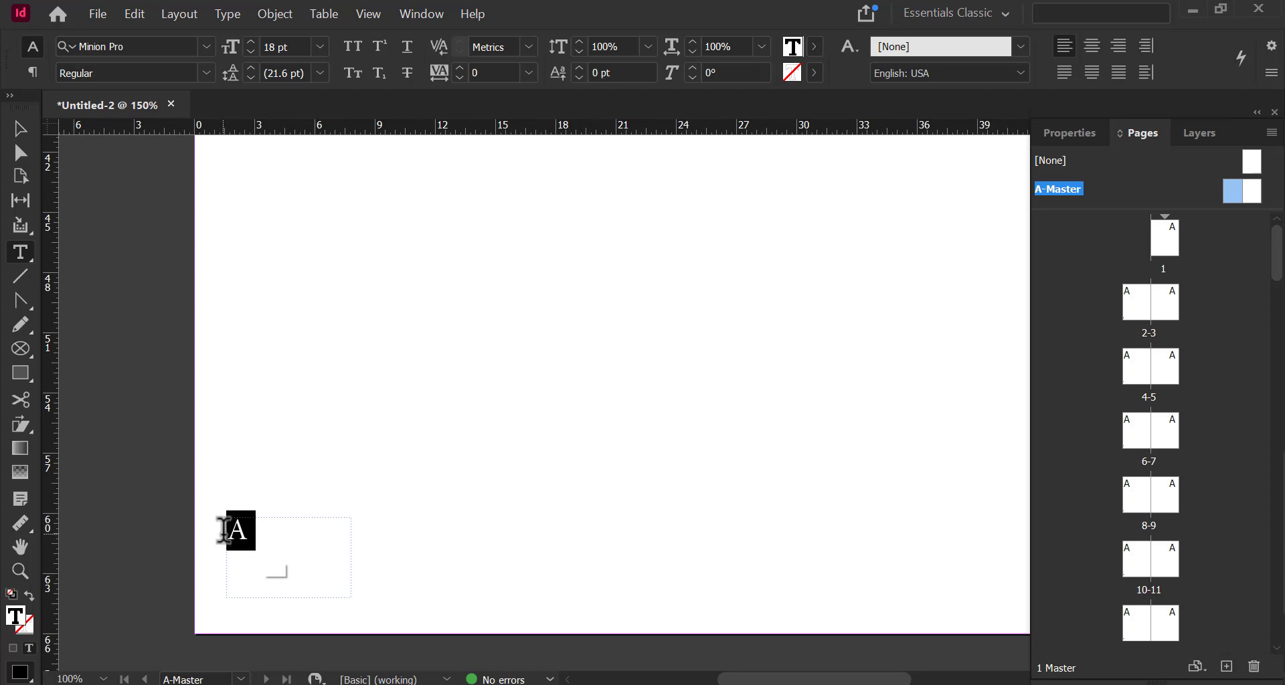
left_click(227, 14)
mouse_move(350, 447)
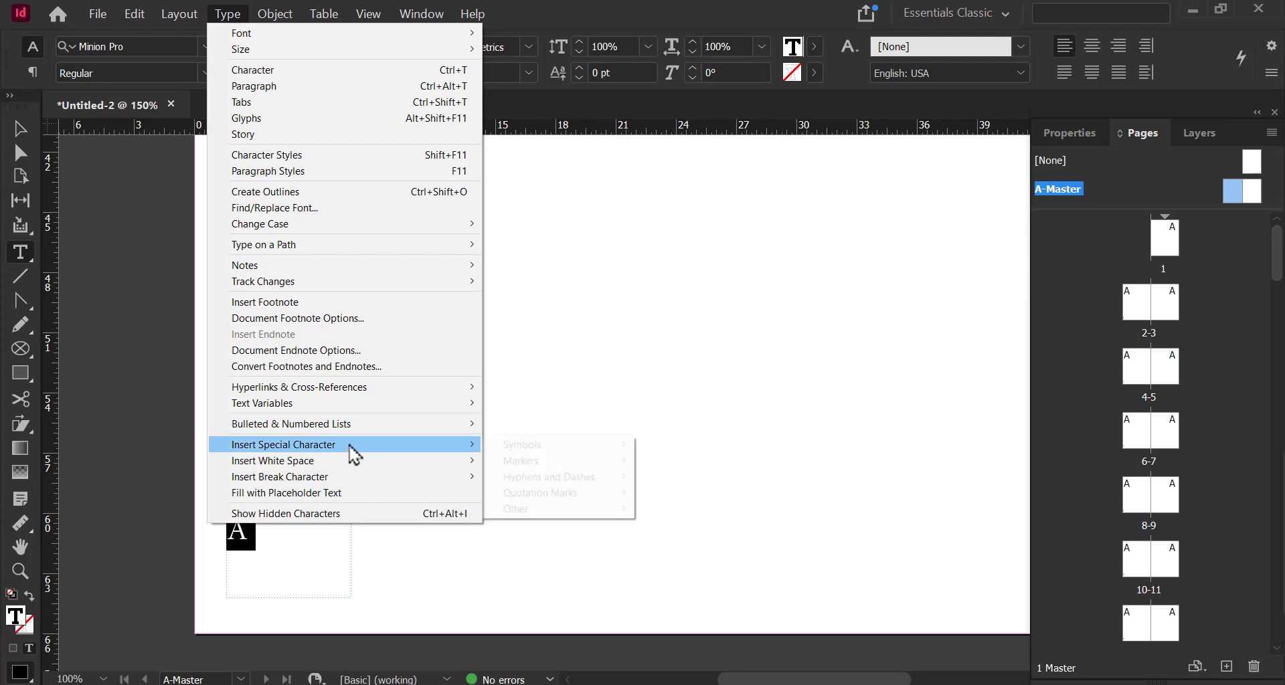
mouse_move(605, 460)
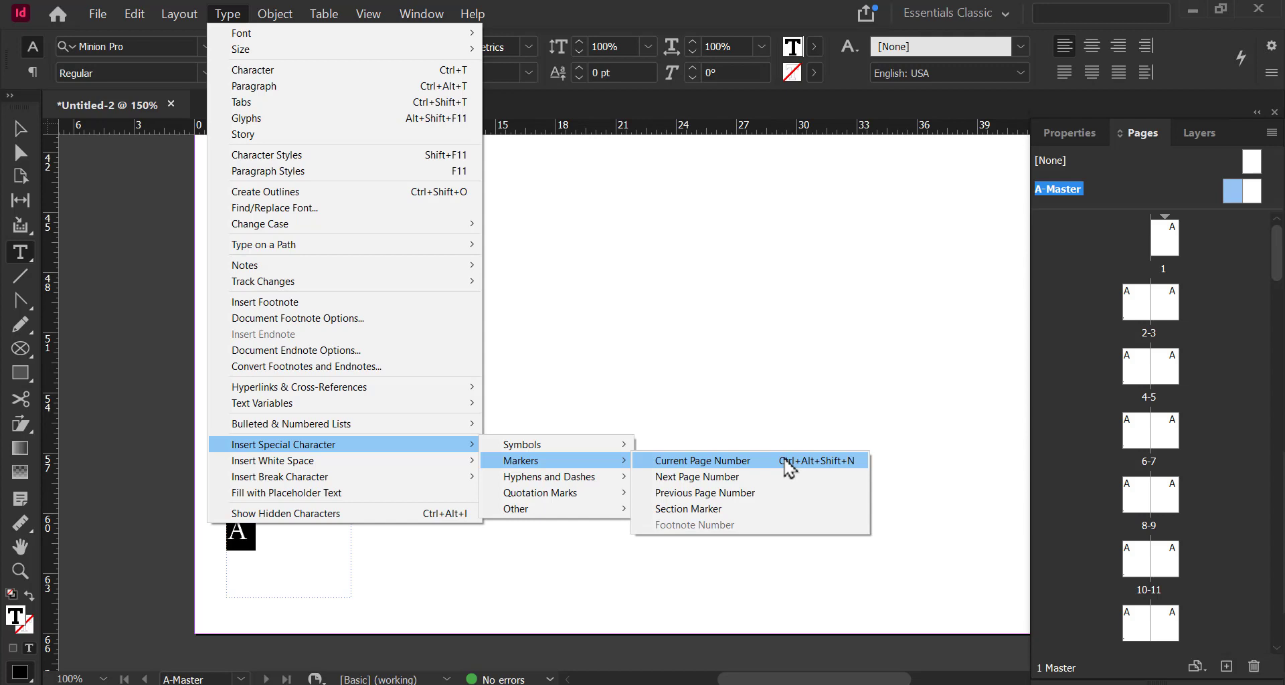
left_click(602, 5)
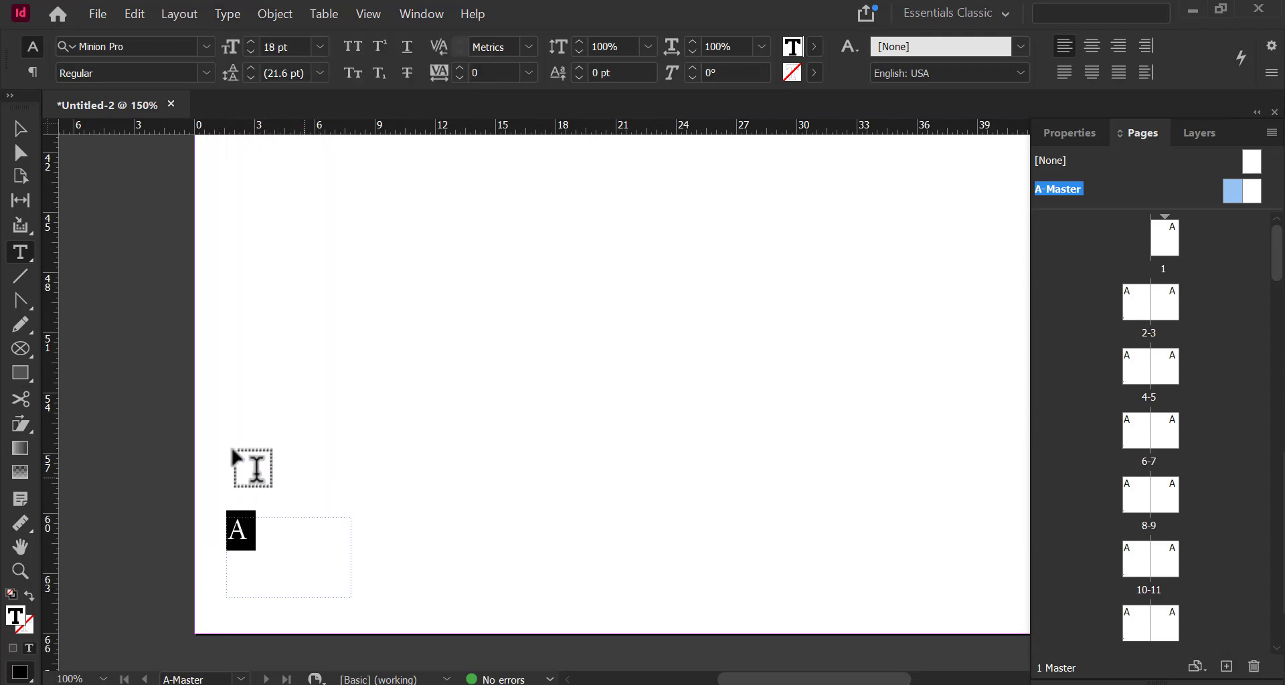
Open the 2-3 spread and look through it and the neighbouring pages to check their automatic page numbers
scroll(219, 442, "down", 5)
scroll(694, 444, "up", 4)
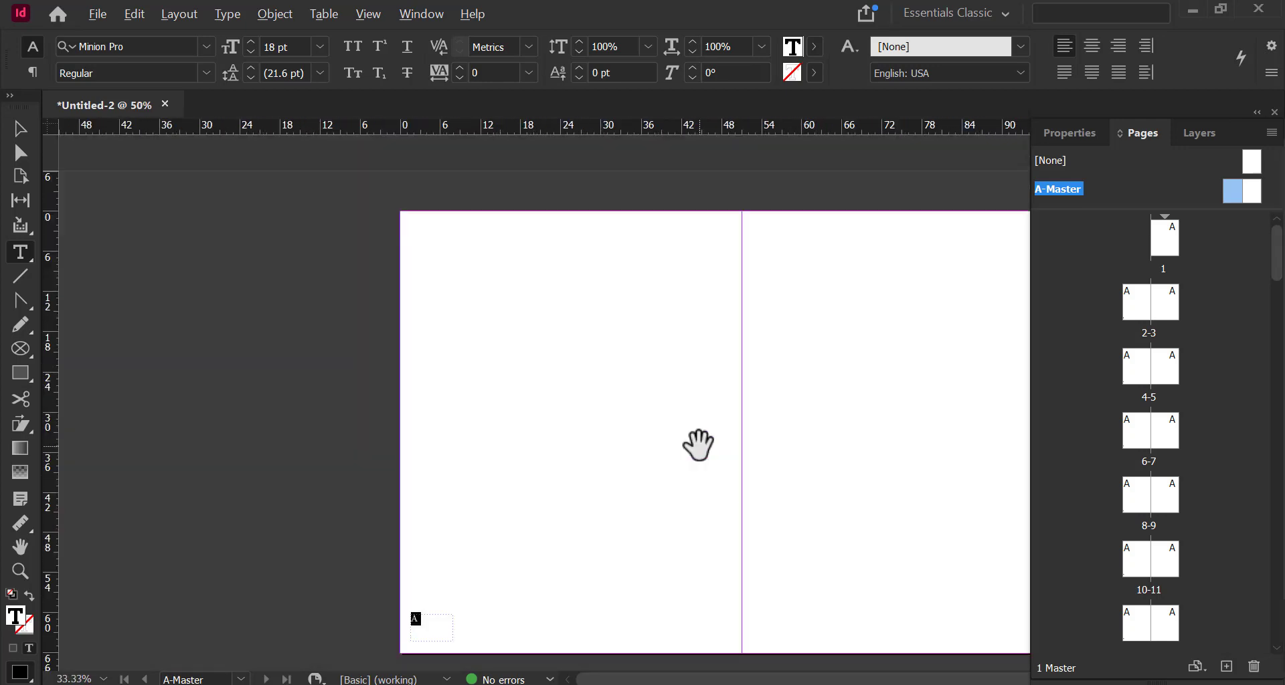
double_click(1143, 305)
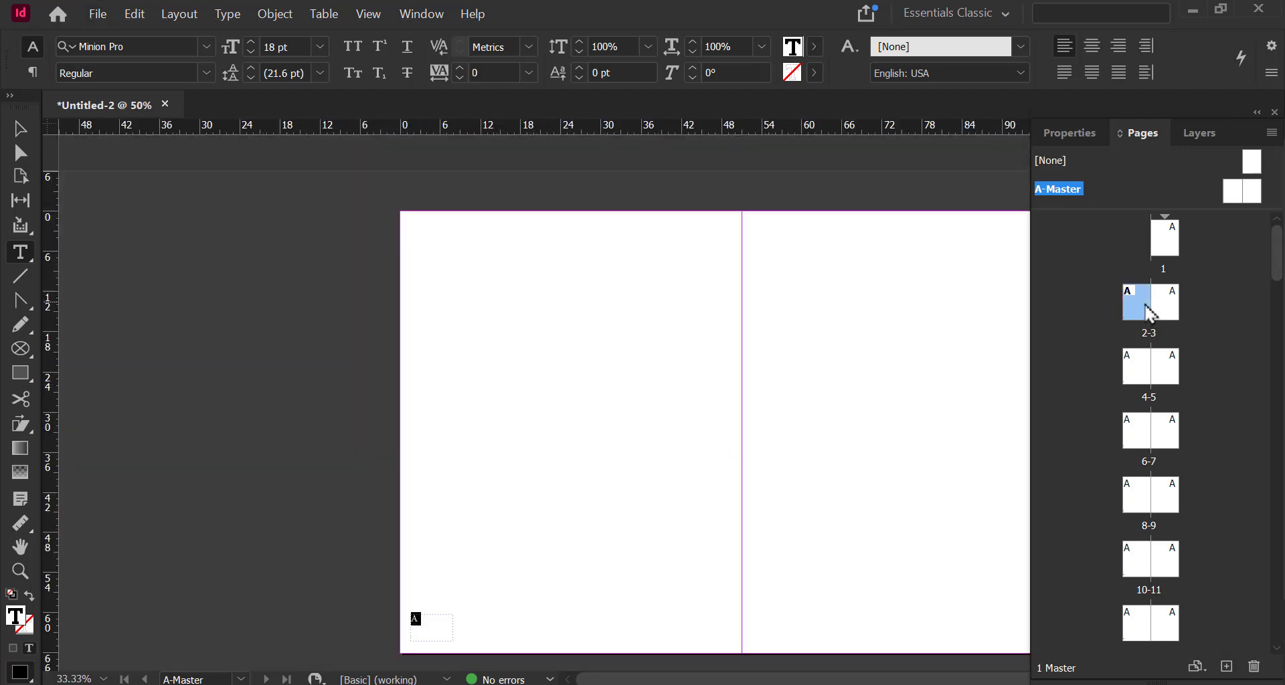
scroll(520, 477, "down", 1)
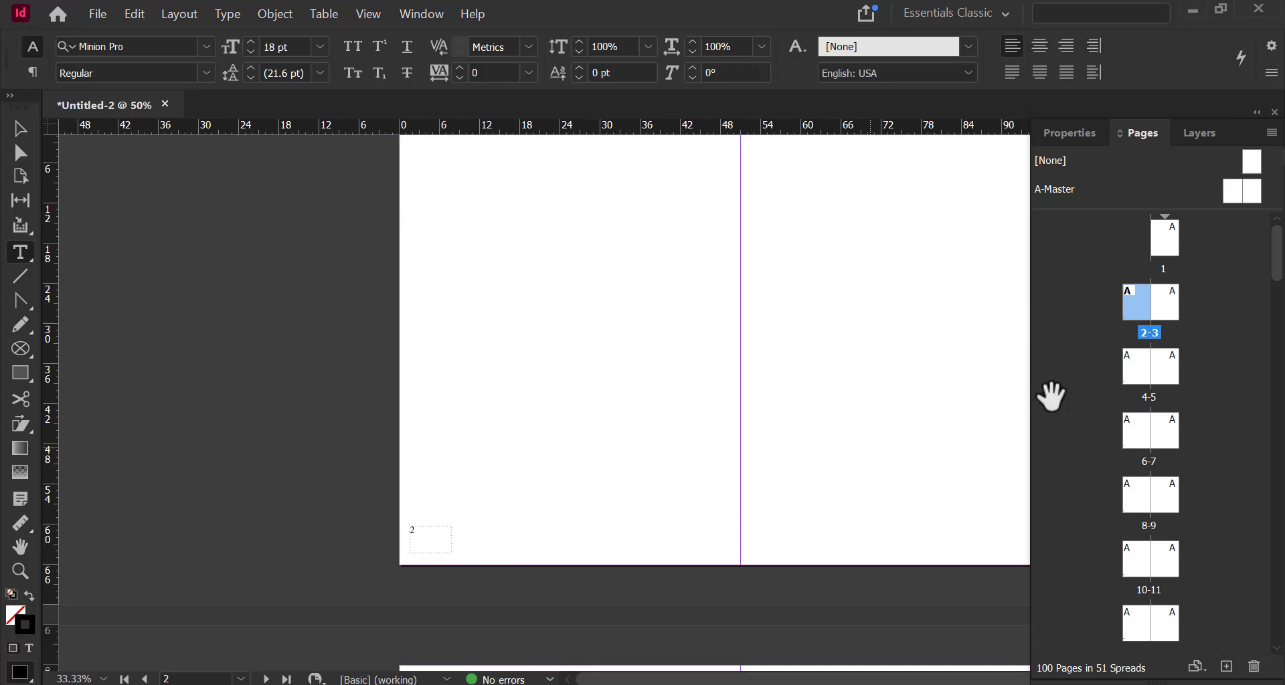
scroll(733, 524, "down", 1)
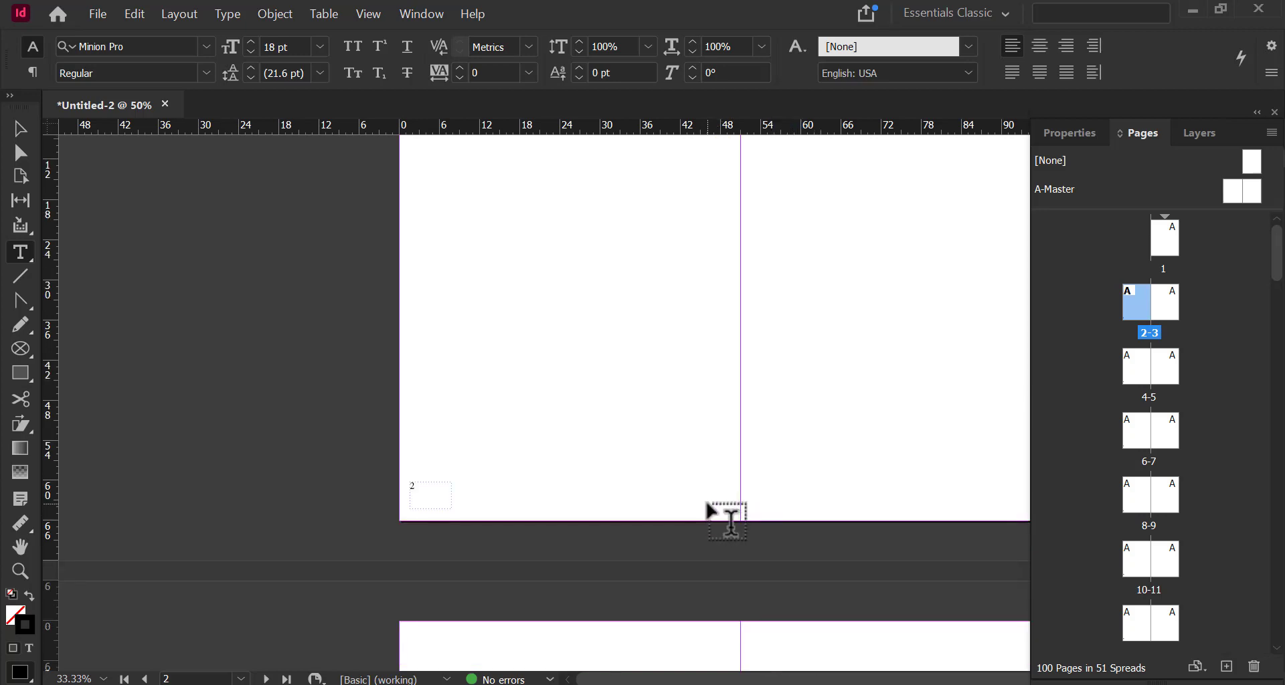
scroll(836, 478, "down", 10)
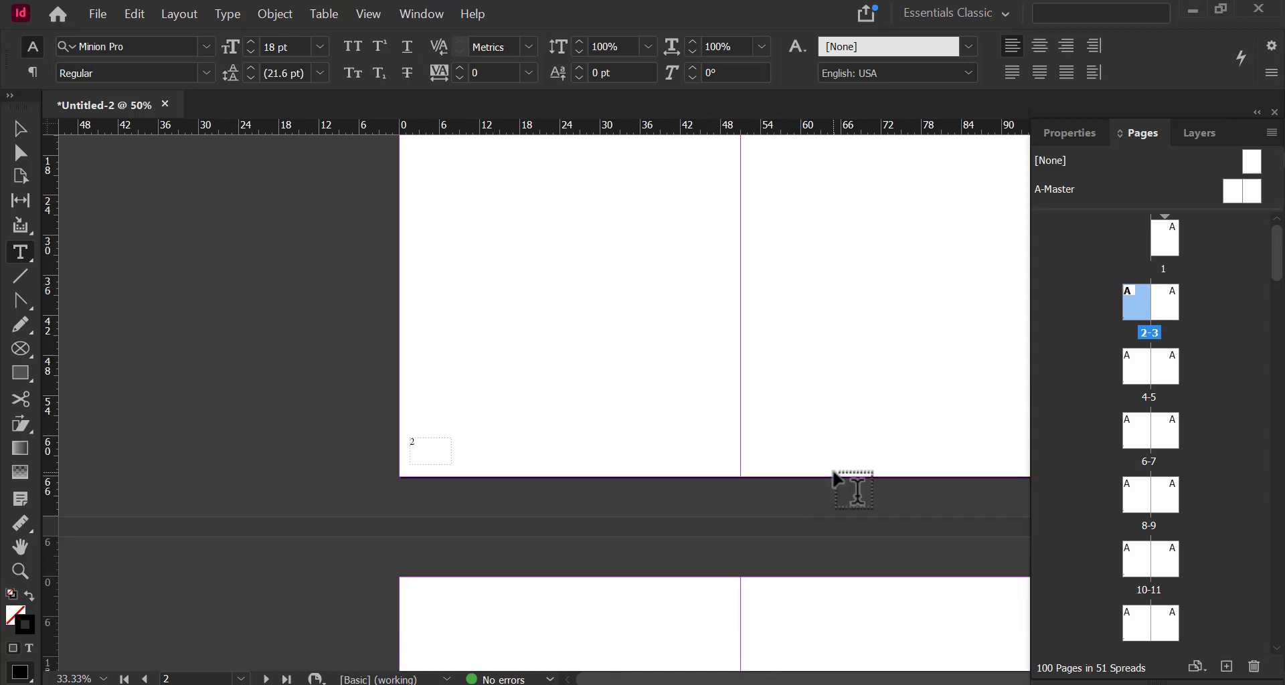
scroll(787, 434, "down", 2)
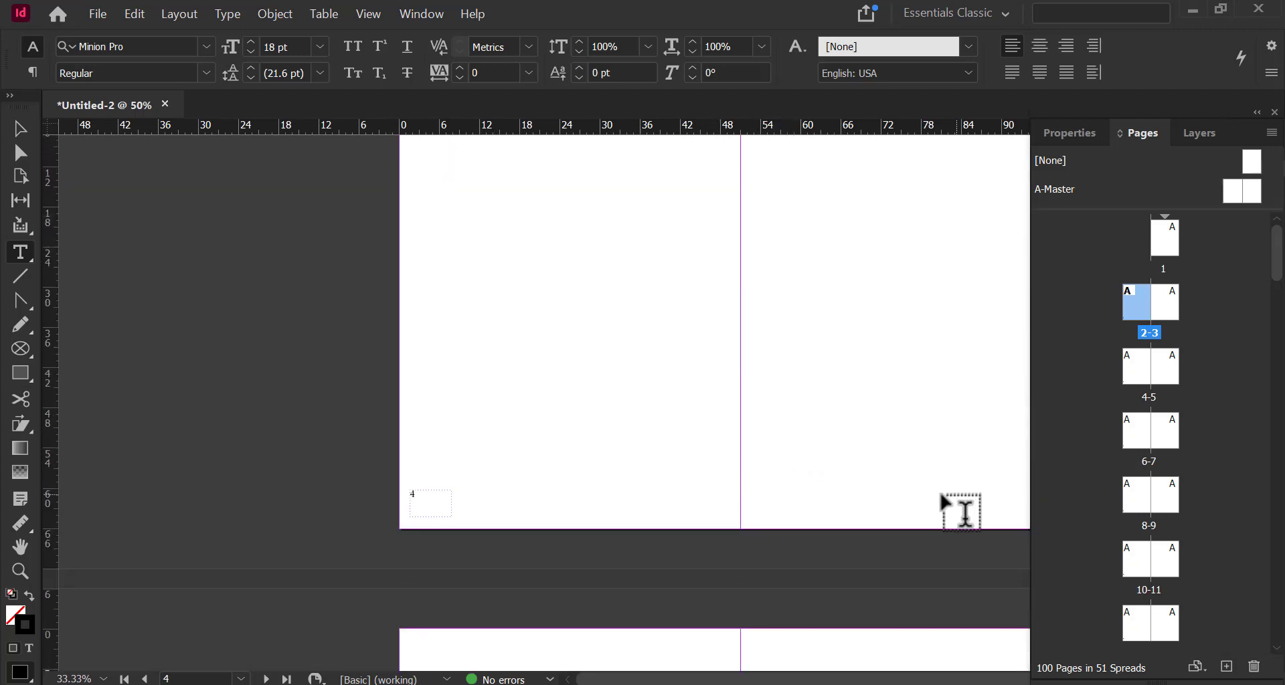
scroll(937, 496, "down", 2)
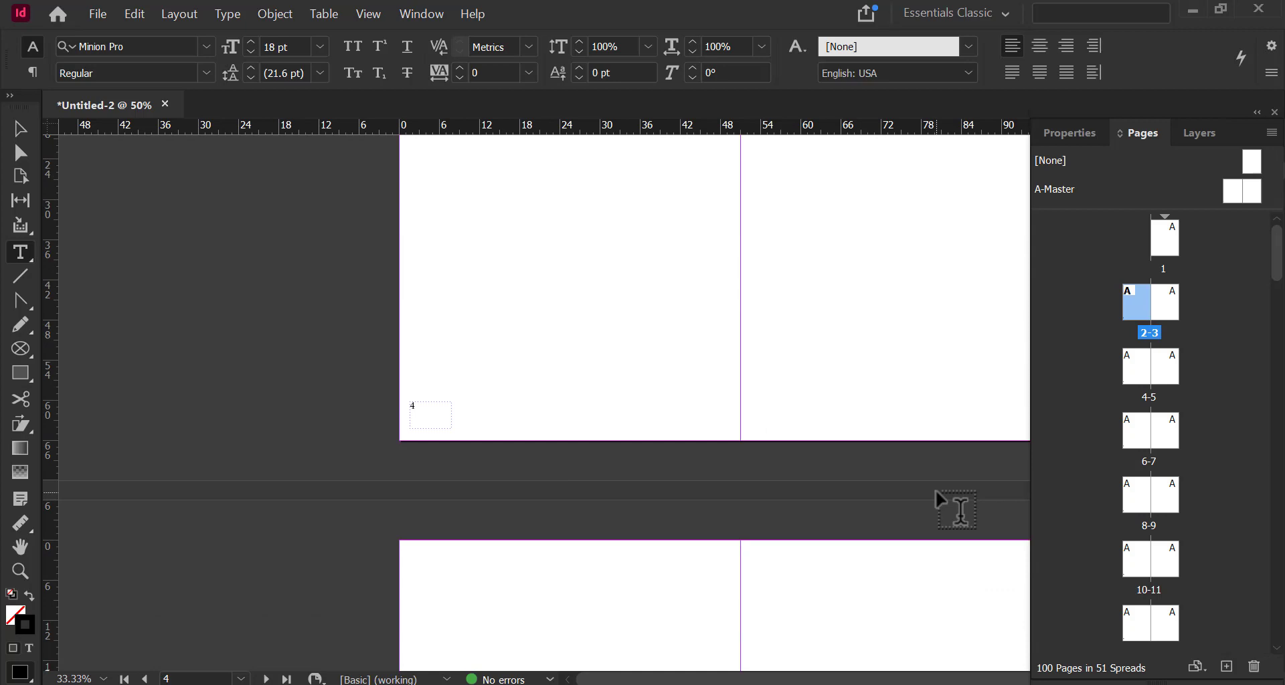
scroll(936, 492, "up", 10)
scroll(936, 492, "up", 3)
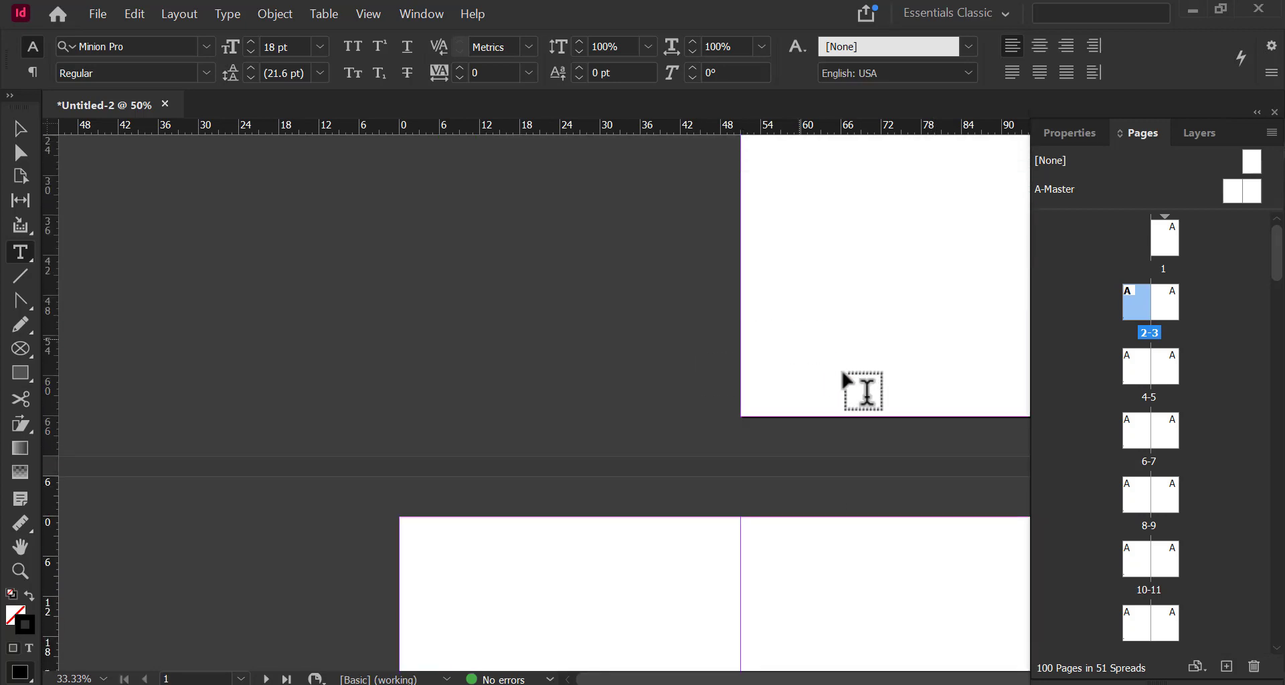
Open the A-Master spread for editing and move the page number frame straight down to about Y 62p6
double_click(1243, 194)
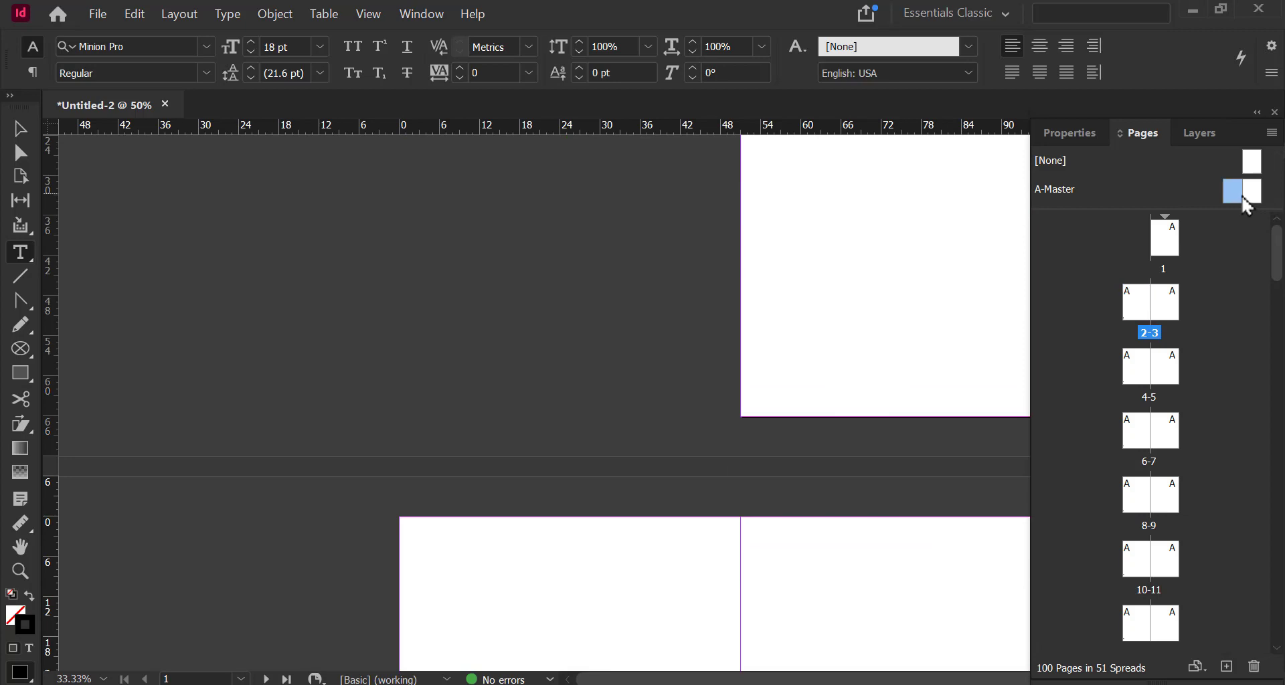
left_click(21, 134)
left_click_drag(315, 529, 522, 391)
scroll(466, 599, "up", 6)
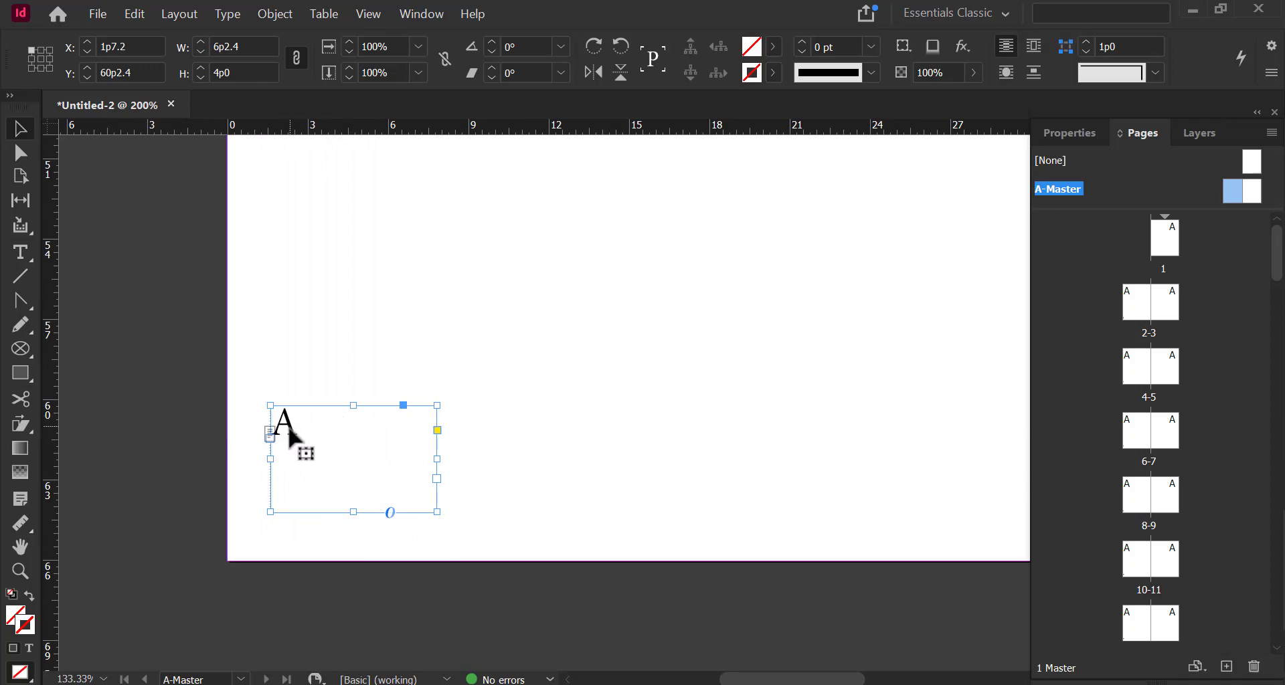
left_click_drag(285, 428, 292, 490)
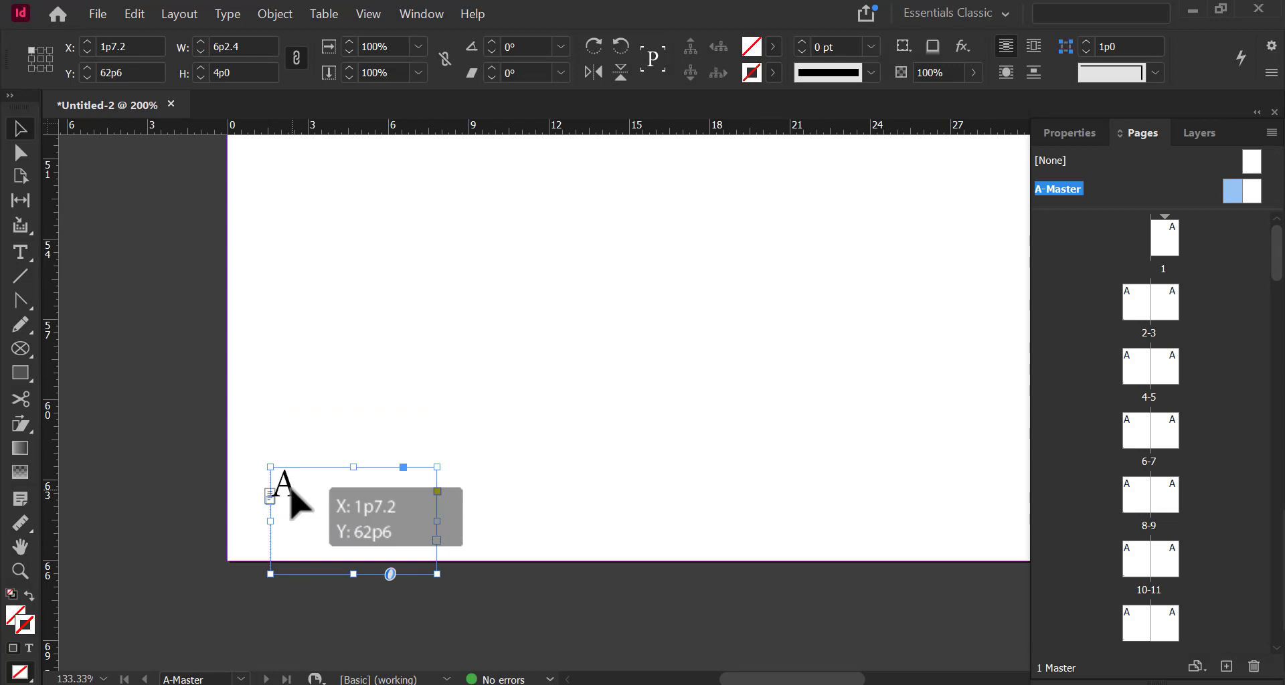
left_click(75, 403)
Draw a thin vertical rectangle about 0p3 wide and 1p2.4 high beside the page number marker, and swap its fill and stroke
left_click(20, 372)
left_click_drag(307, 469, 312, 501)
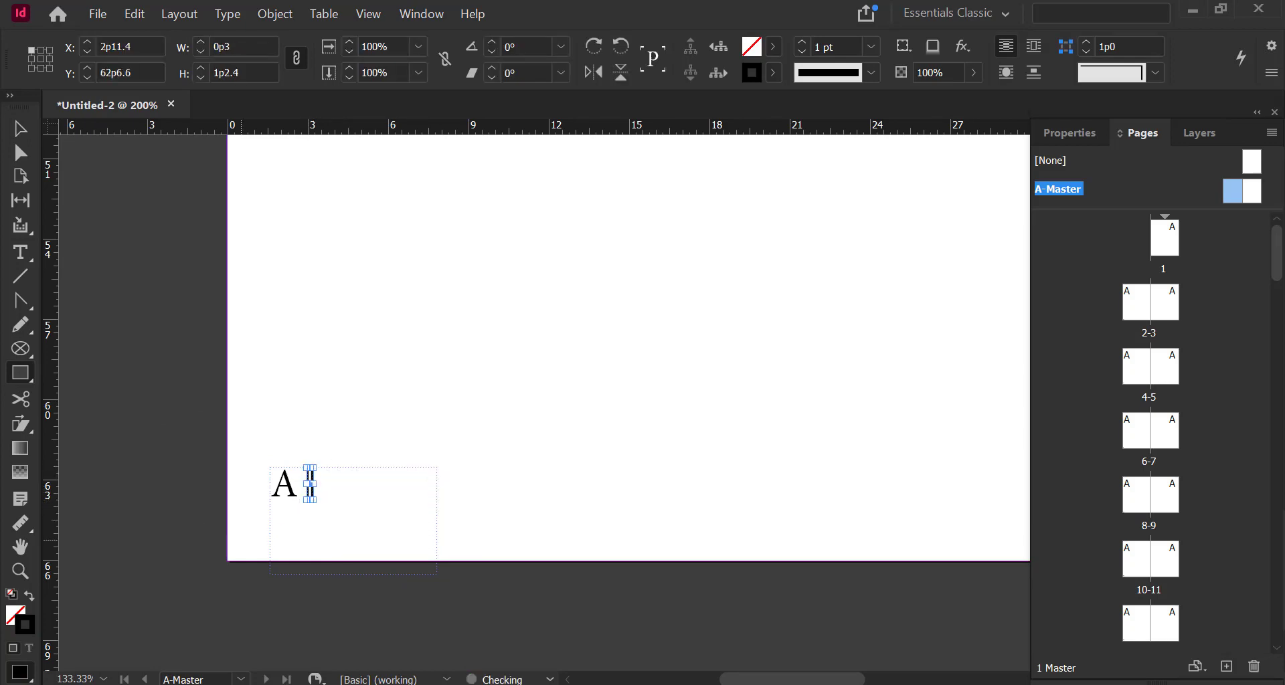
left_click(30, 597)
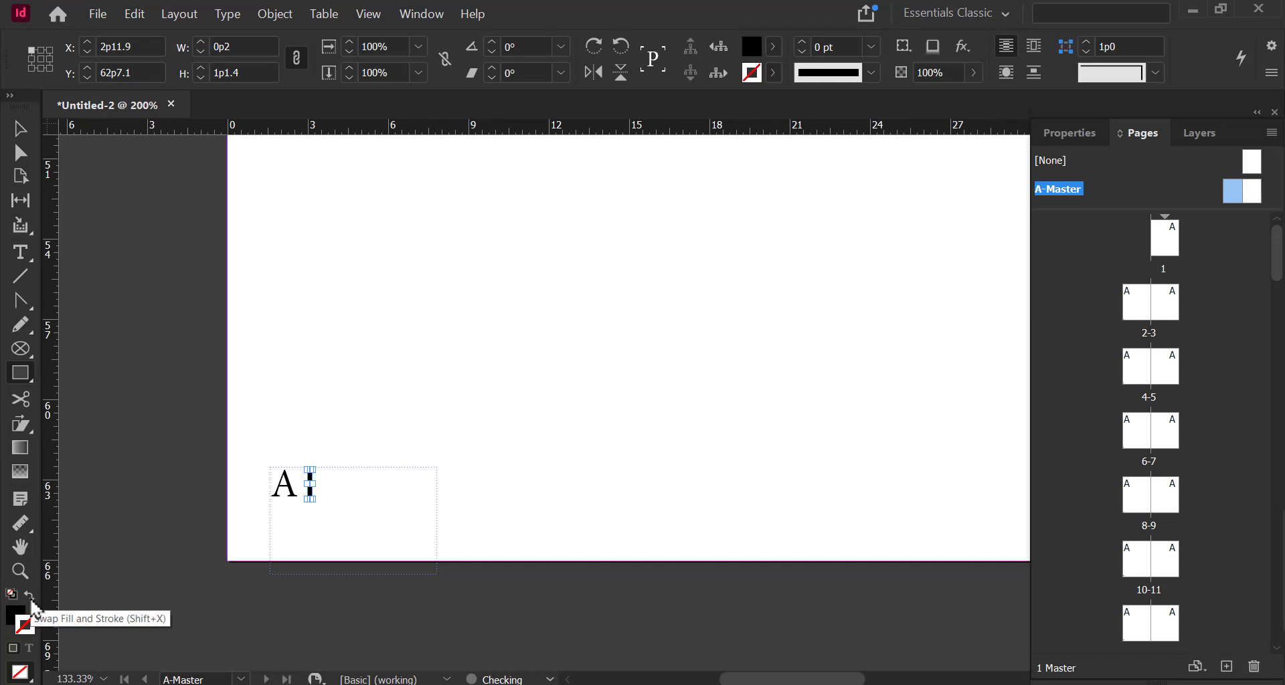
left_click(22, 136)
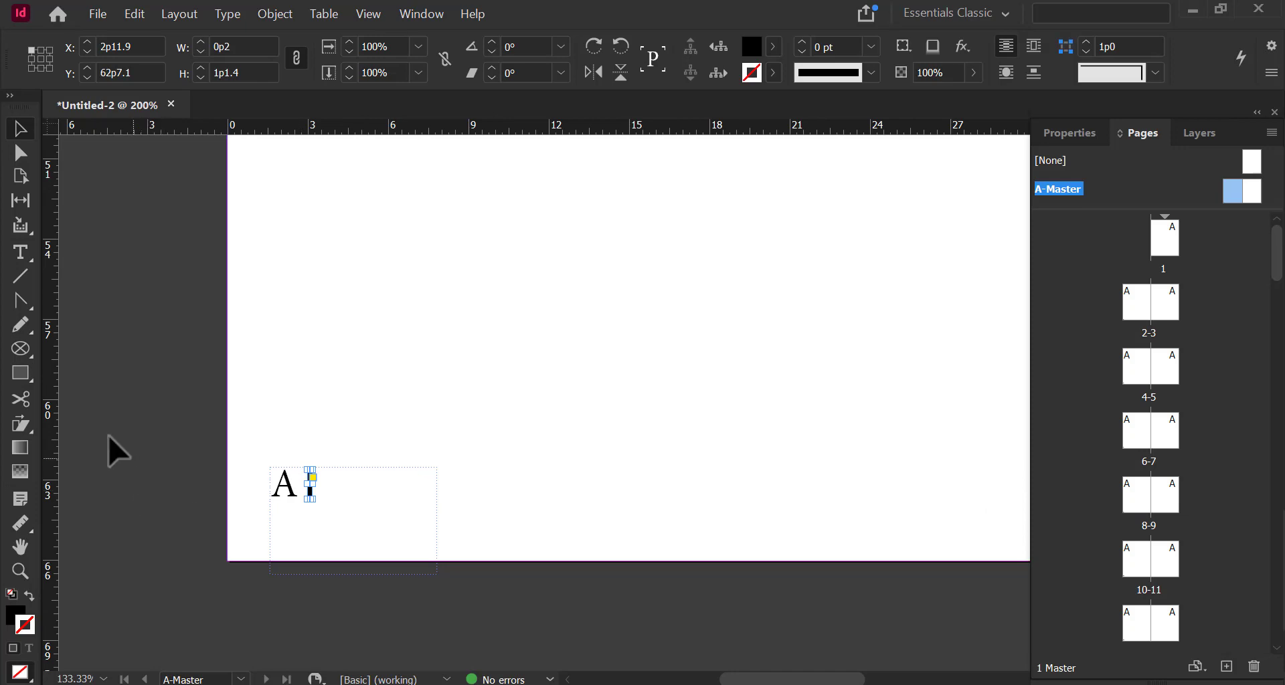
left_click(114, 450)
Add a text frame about 13p10 by 1p7 to the right of the vertical bar and enter "The Computer Book" in it
left_click(22, 255)
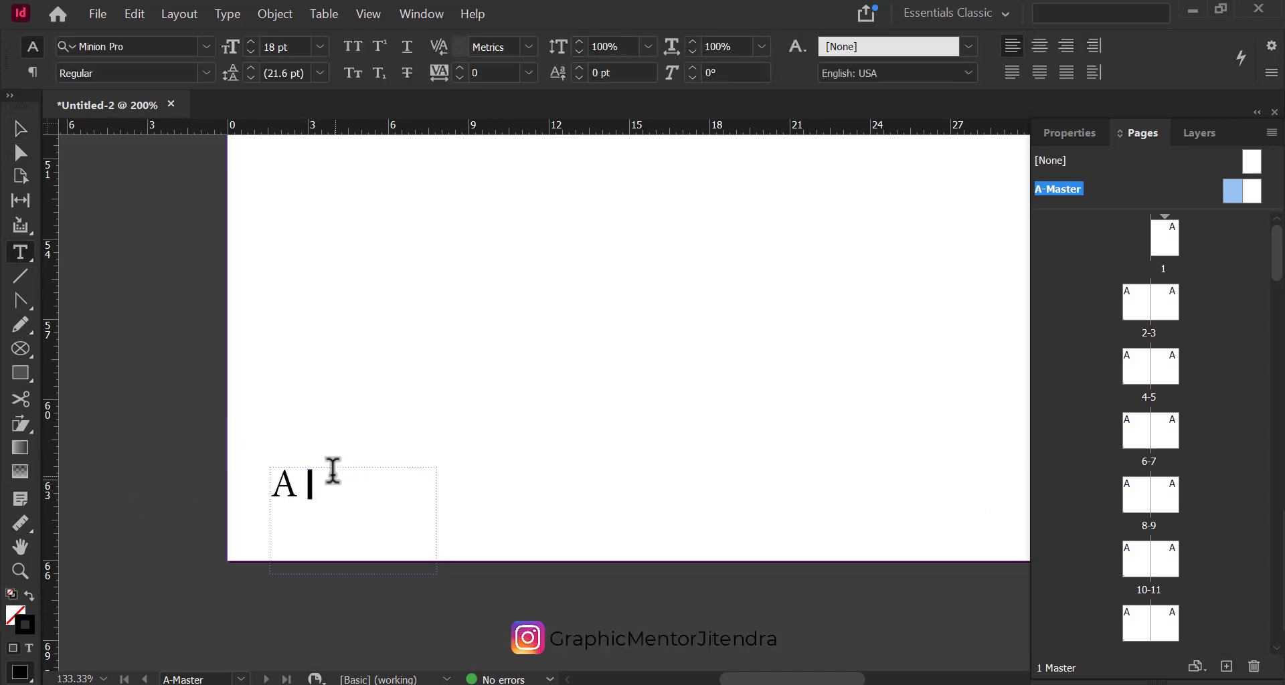
left_click_drag(459, 464, 831, 506)
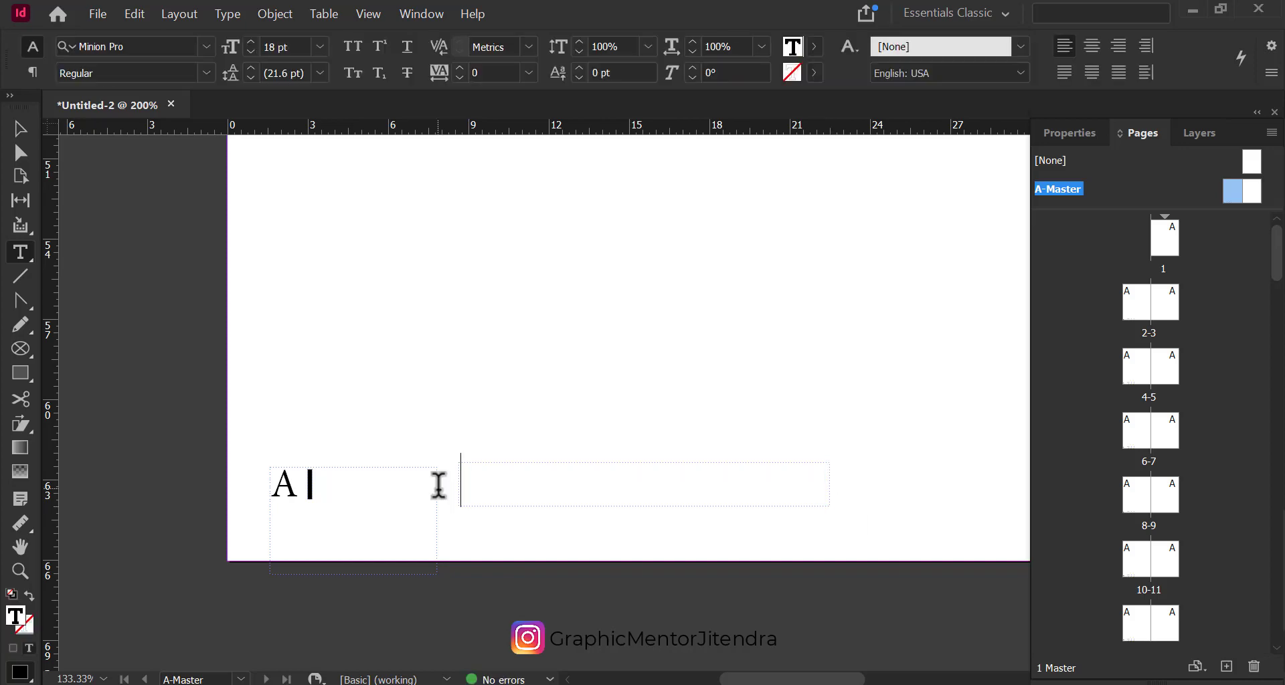
type("The")
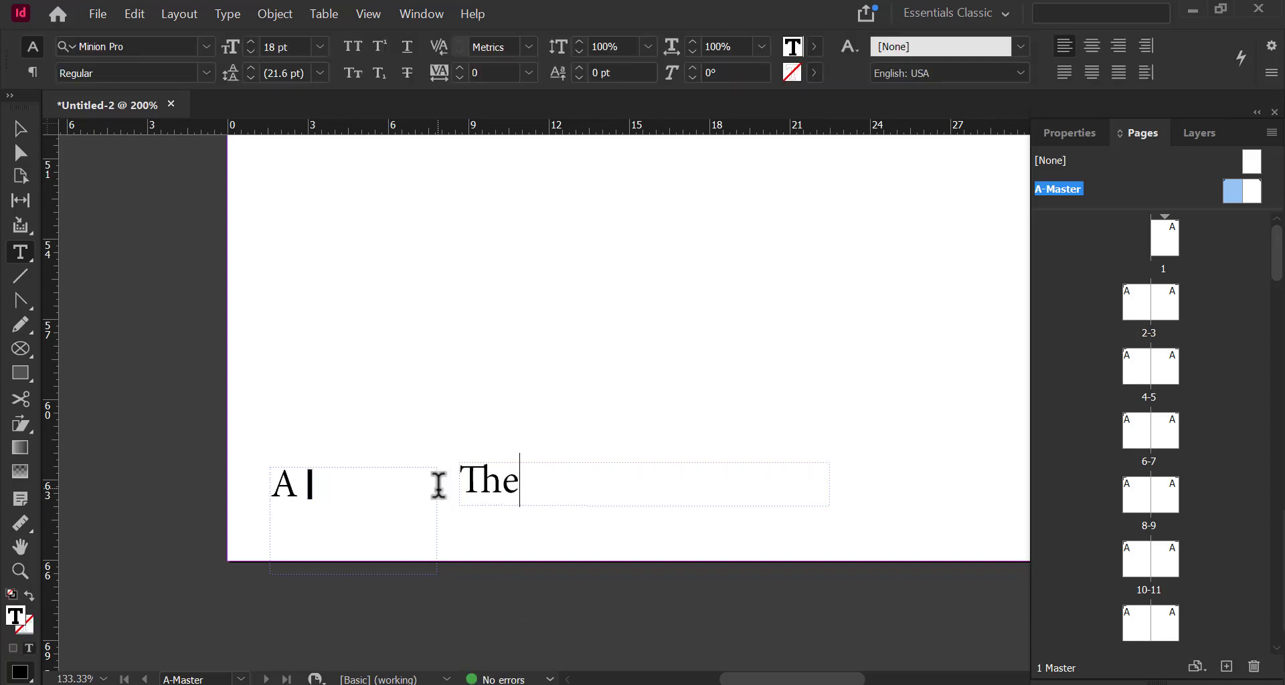
type(" Computer Book")
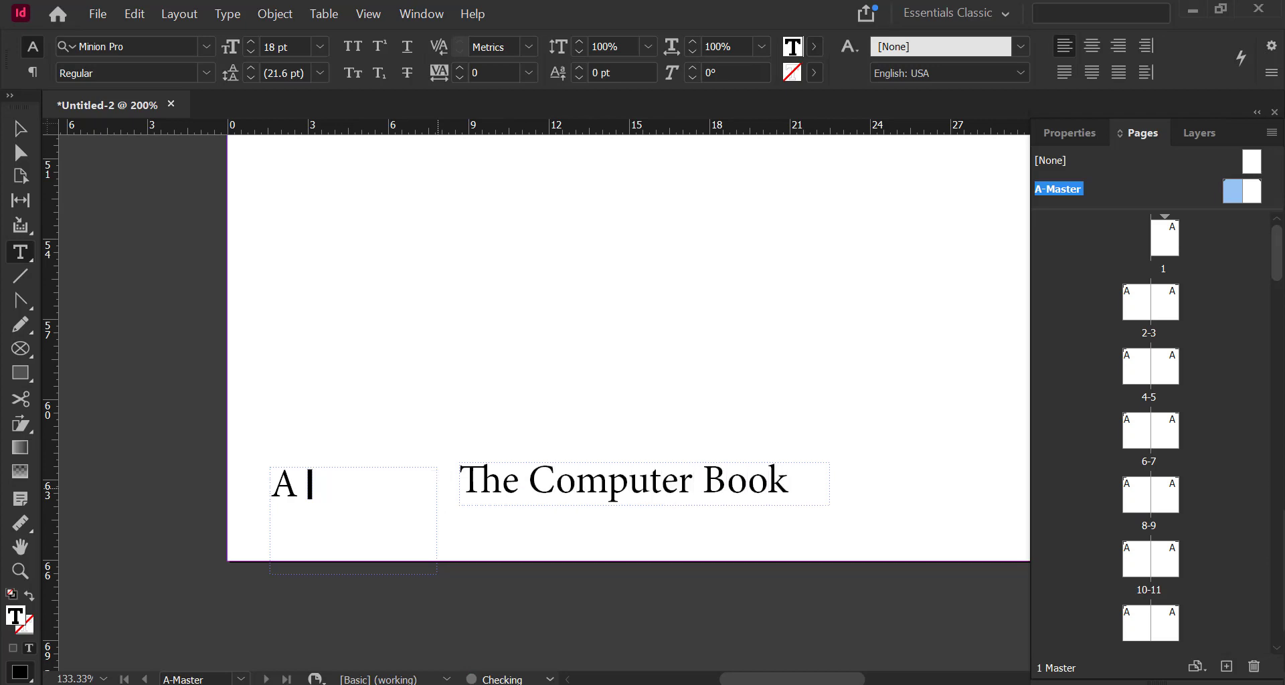
Move the "The Computer Book" frame next to the vertical bar, to about X 3p9, Y 62p6
left_click(20, 128)
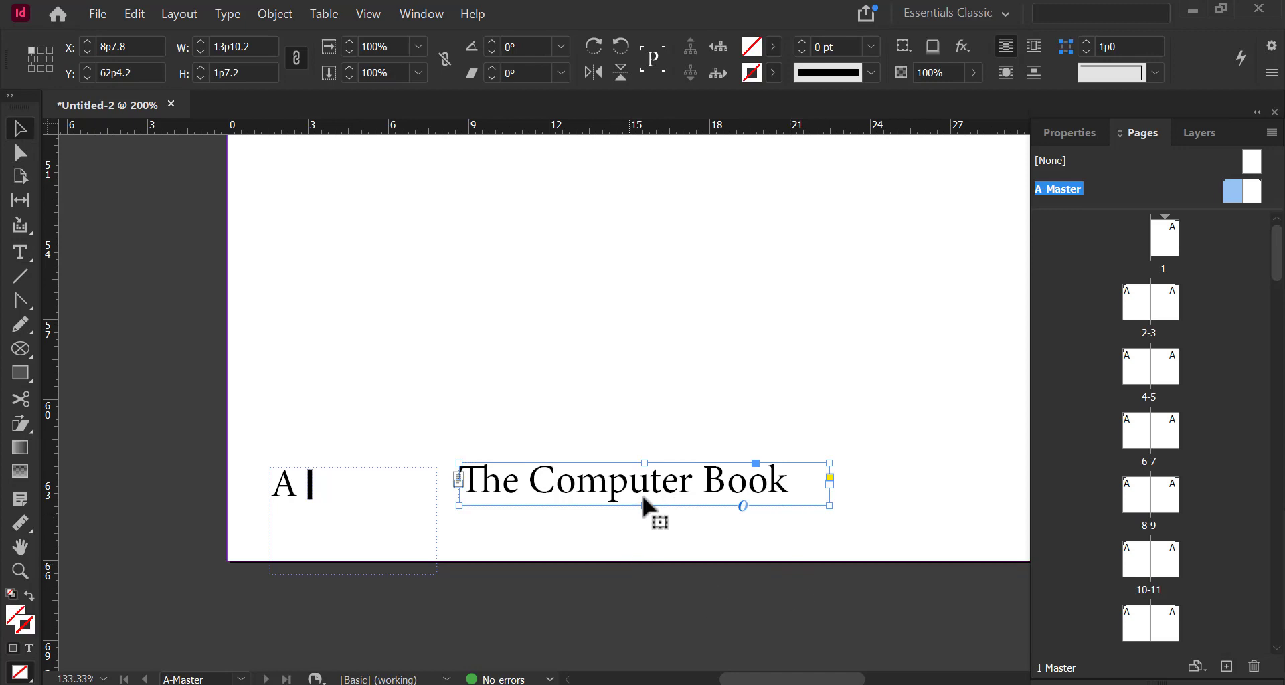
left_click_drag(642, 496, 586, 505)
left_click(776, 553)
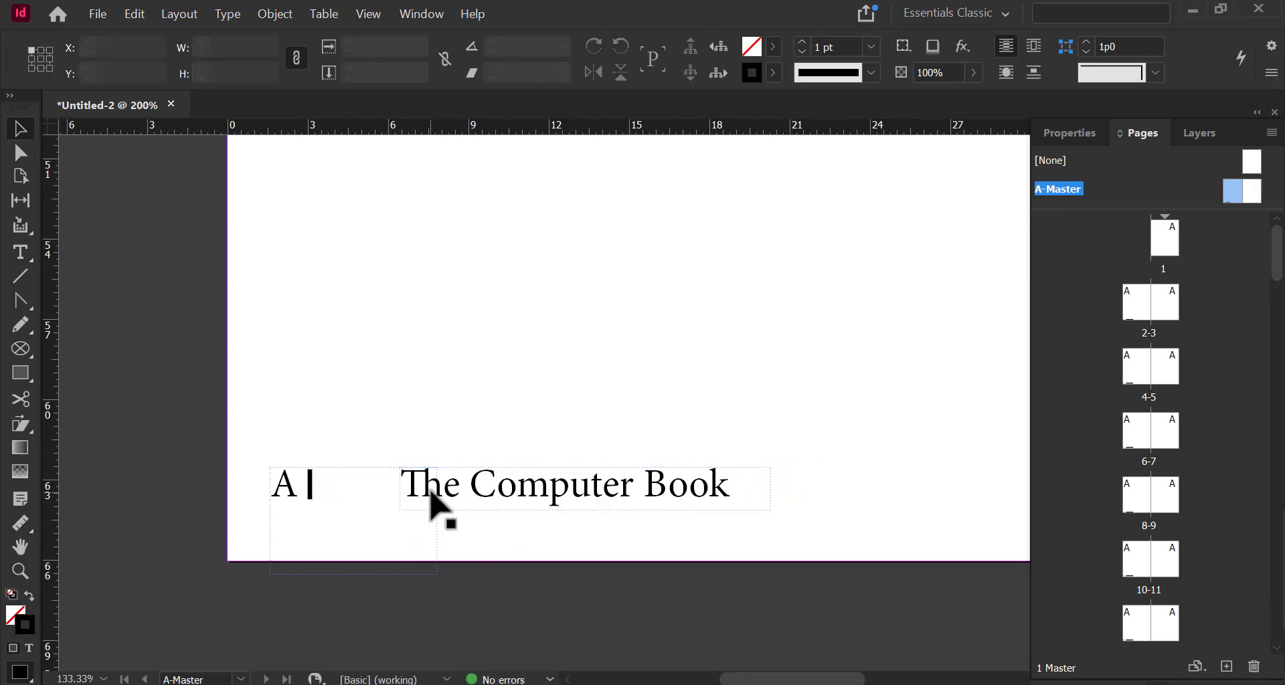
mouse_move(431, 503)
left_mouse_down()
mouse_move(350, 511)
mouse_move(361, 498)
left_mouse_up()
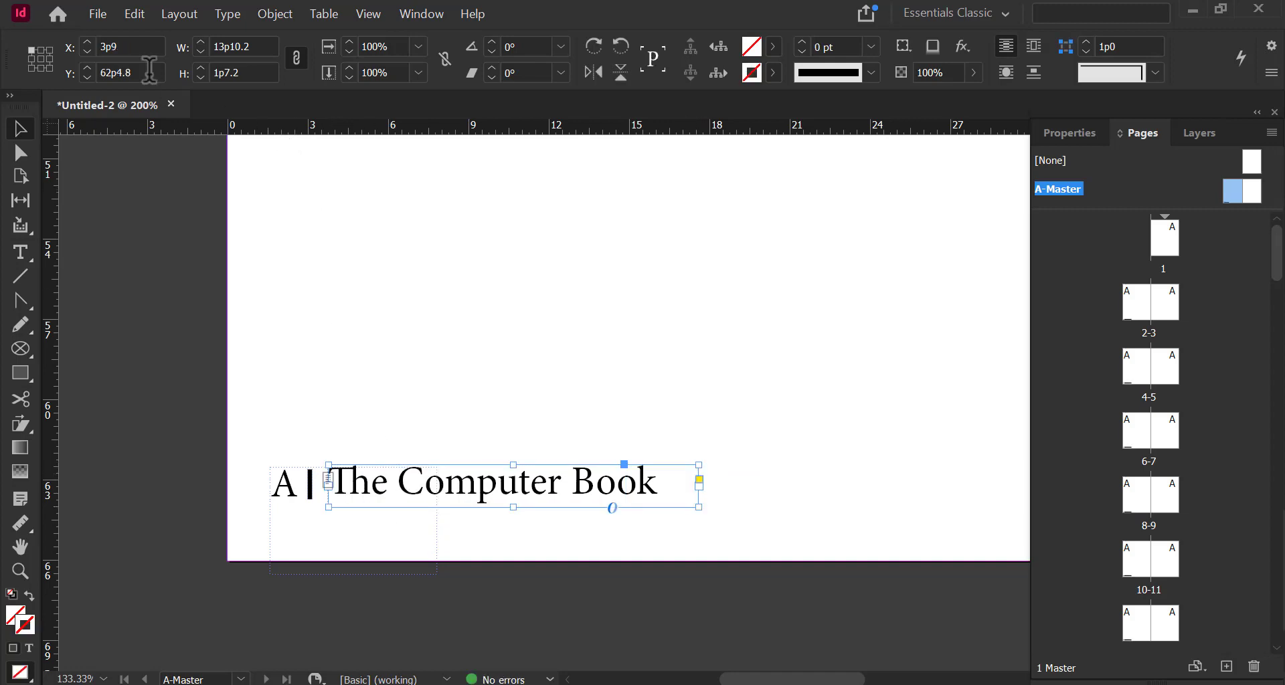
left_click_drag(462, 498, 464, 495)
Set the "The Computer Book" text to 12 pt in the Regular style
double_click(465, 485)
triple_click(464, 484)
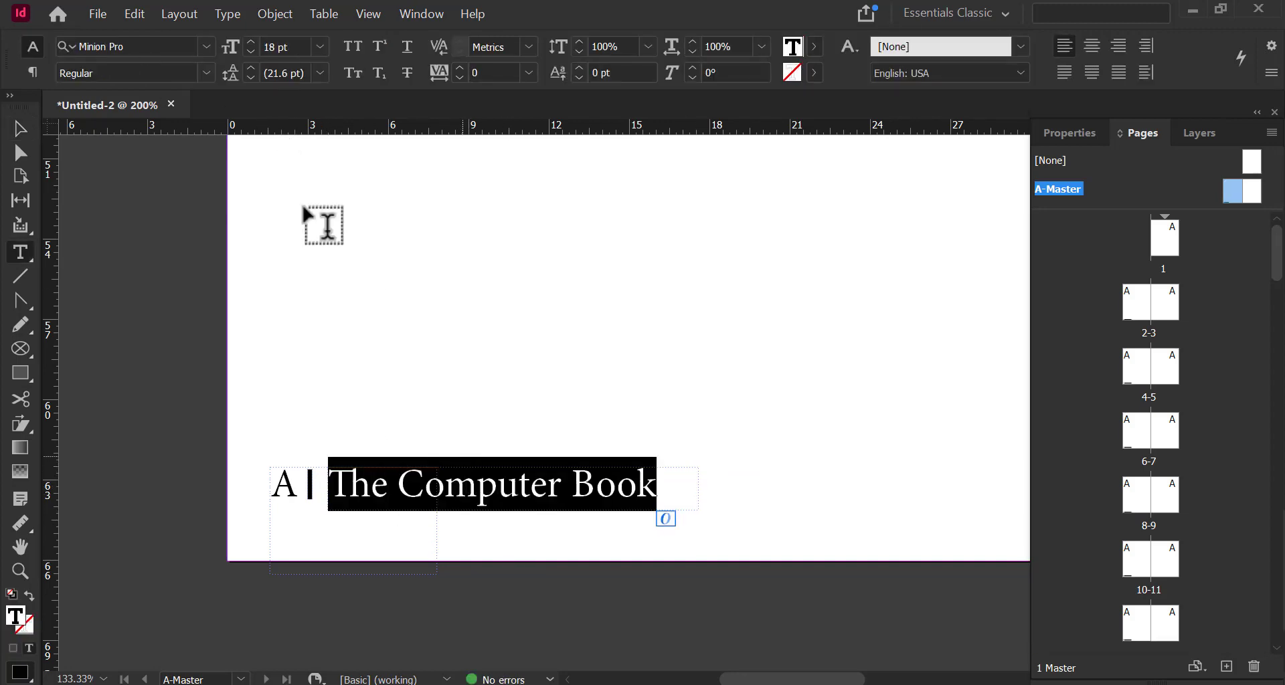
left_click(321, 46)
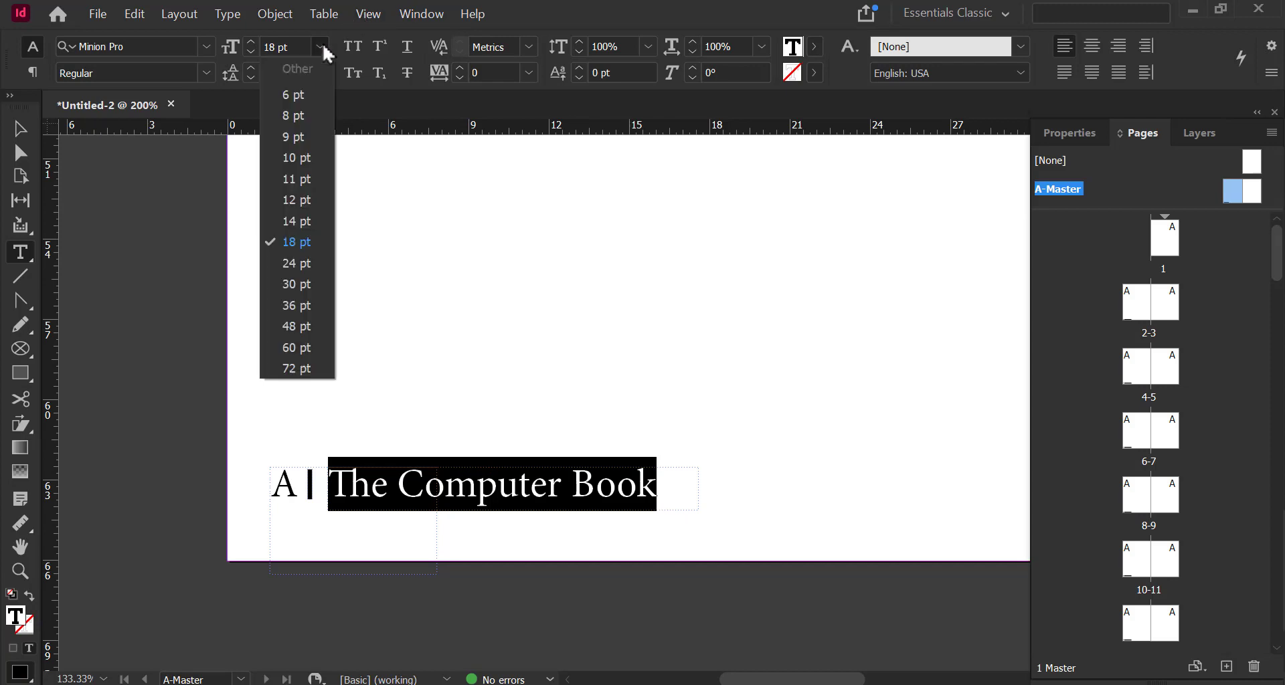
left_click(306, 201)
left_click(207, 73)
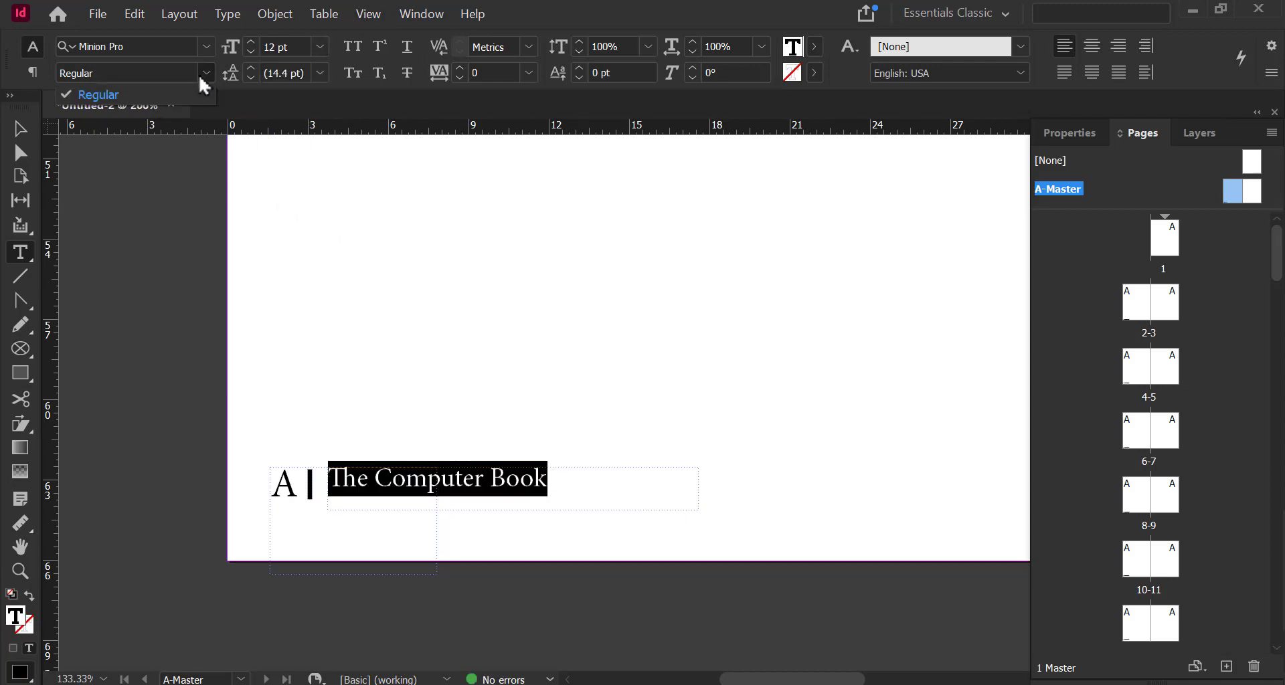
left_click(107, 91)
Move the title frame to about X 3p9.6, Y 62p8 and add a horizontal guide at the page number's baseline for alignment
left_click(22, 130)
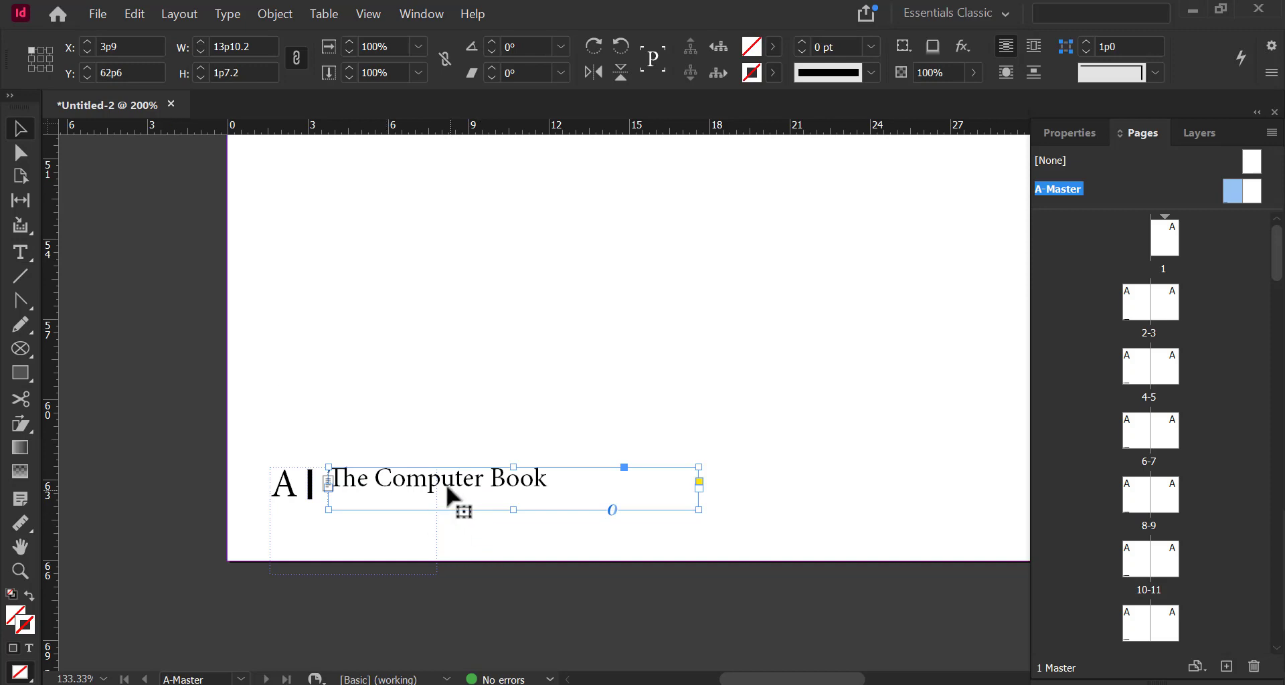
left_click_drag(446, 484, 512, 478)
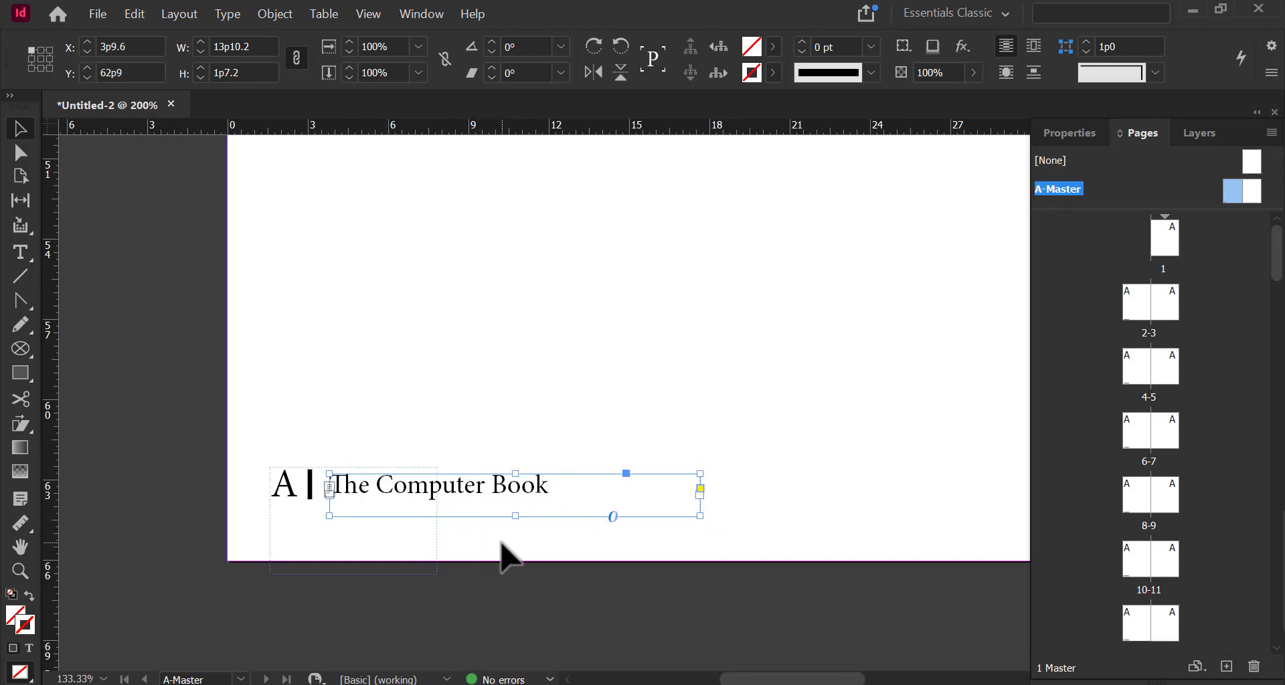
left_click_drag(226, 134, 276, 494)
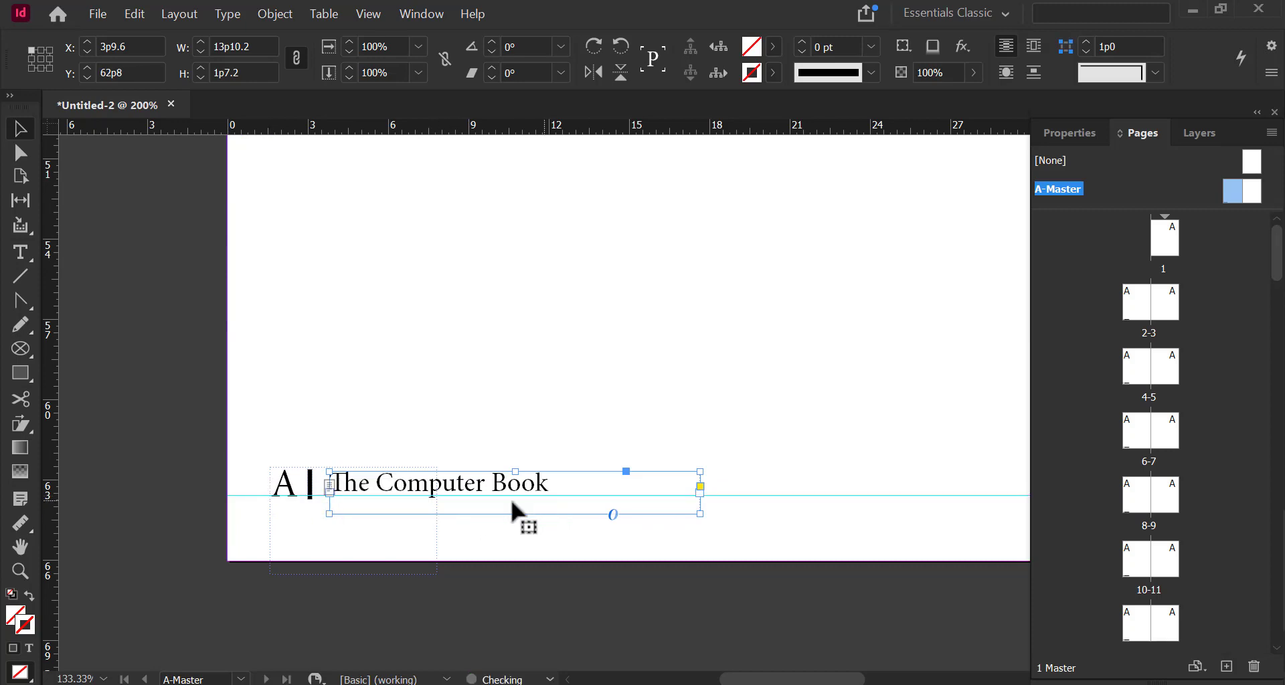
Copy the page number, vertical bar and title from the left master page and paste them onto the right master page
left_click_drag(146, 429, 880, 612)
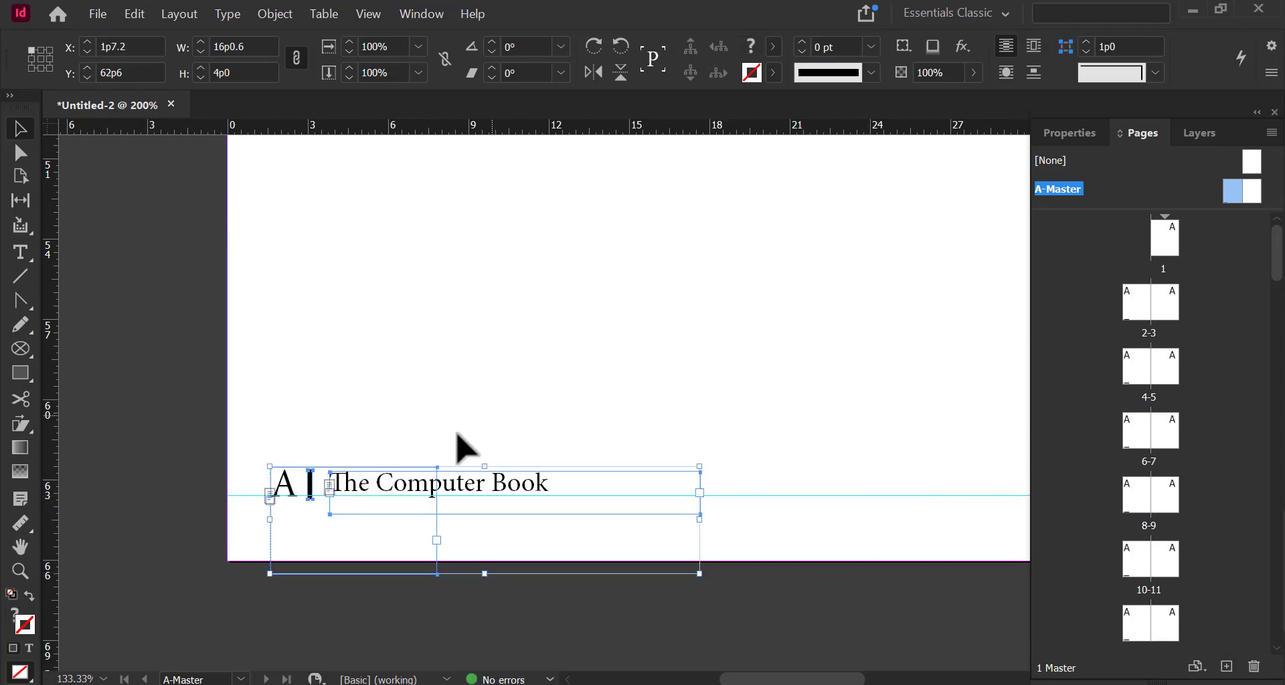
key("ctrl+minus")
left_click(807, 529)
scroll(803, 529, "right", 3)
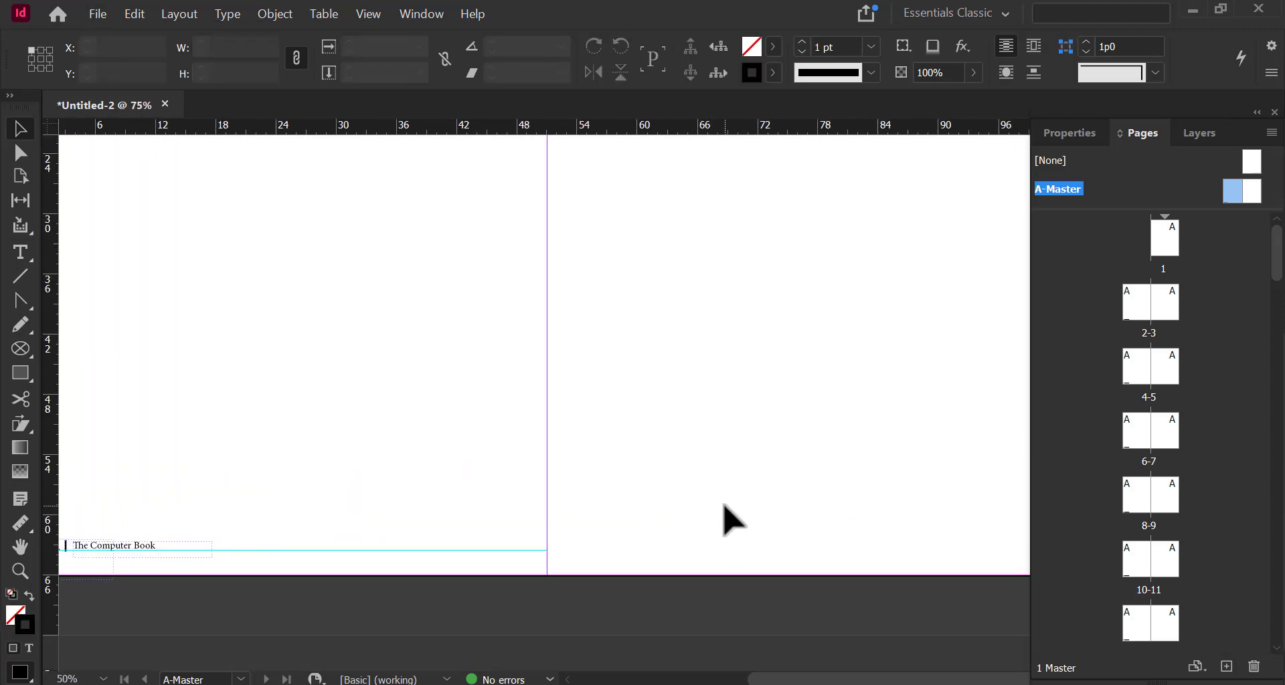
key("ctrl+v")
left_click_drag(850, 497, 777, 445)
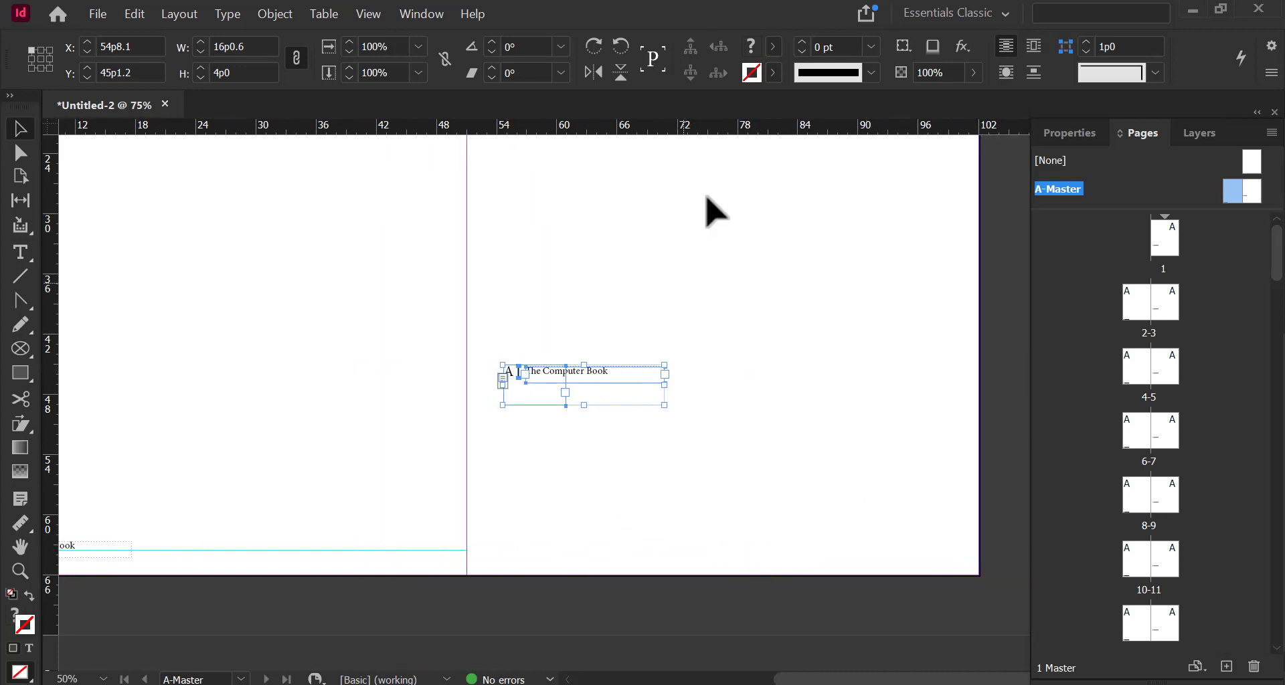
Add a horizontal guide near the right master page's lower edge and align the copied footer's baseline to it, at about X 83p6.6
left_click_drag(648, 129, 850, 545)
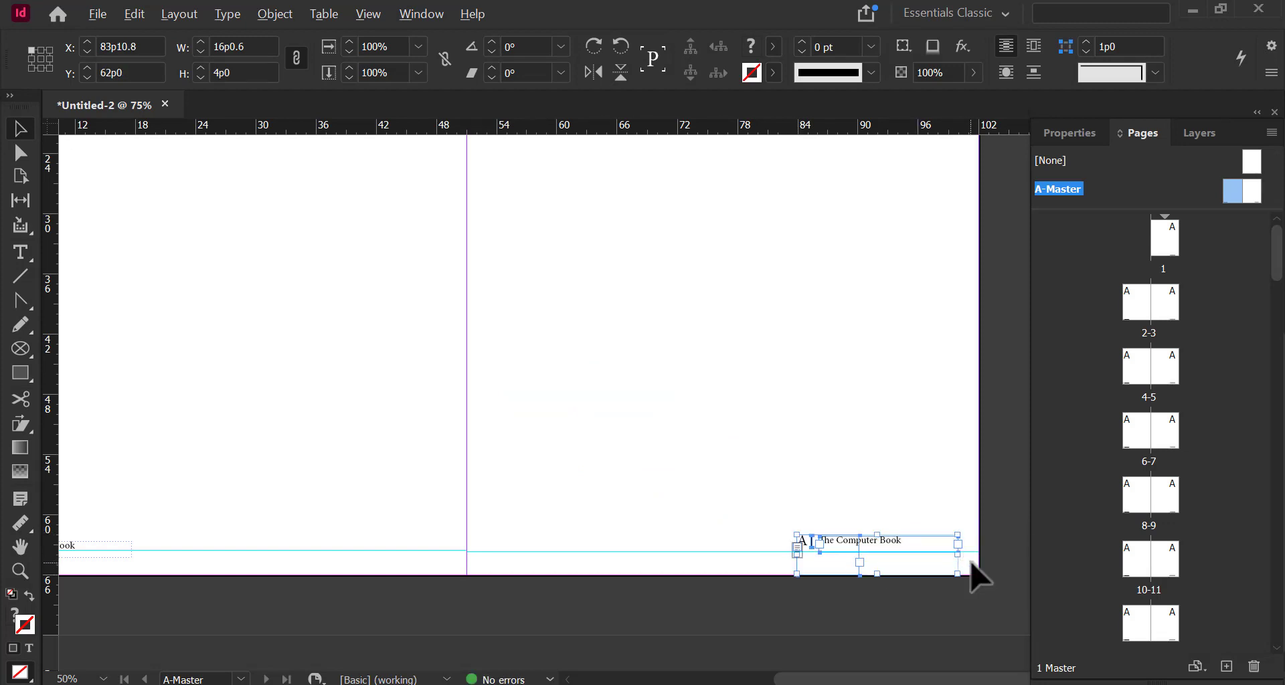
key("ctrl+equal")
key("ctrl+equal")
key("ctrl+equal")
key("ctrl+equal")
key("ctrl+minus")
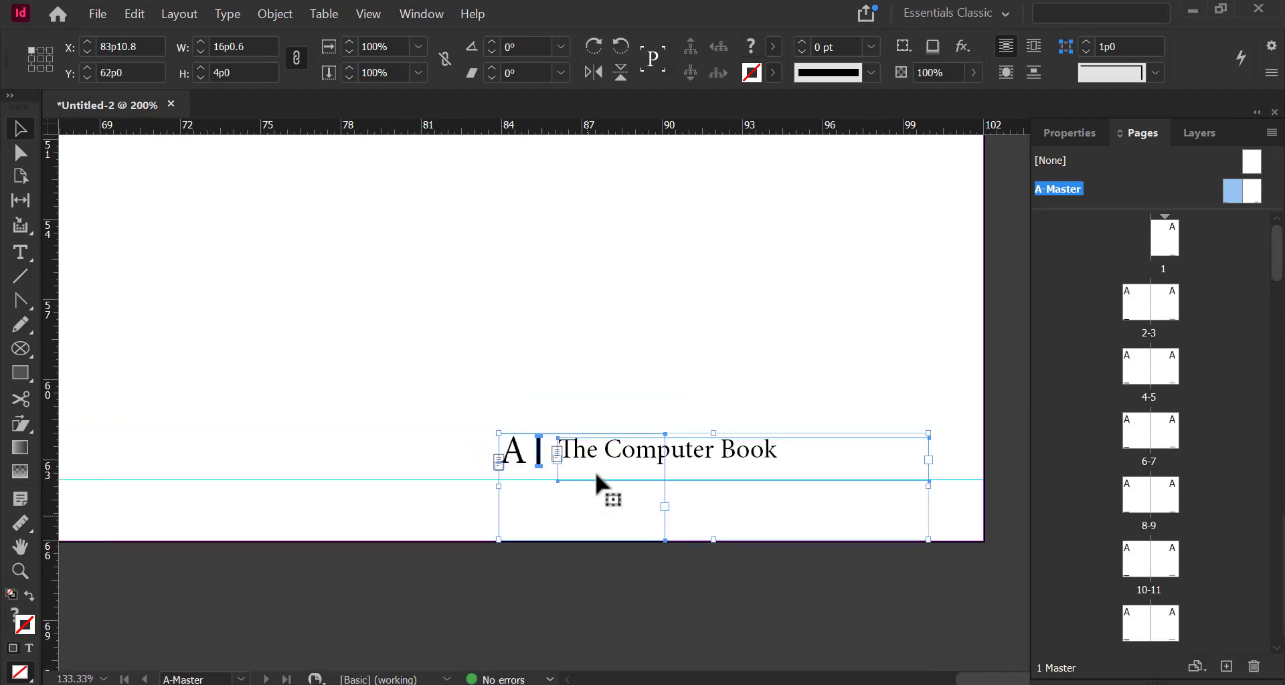
left_click_drag(603, 453, 593, 470)
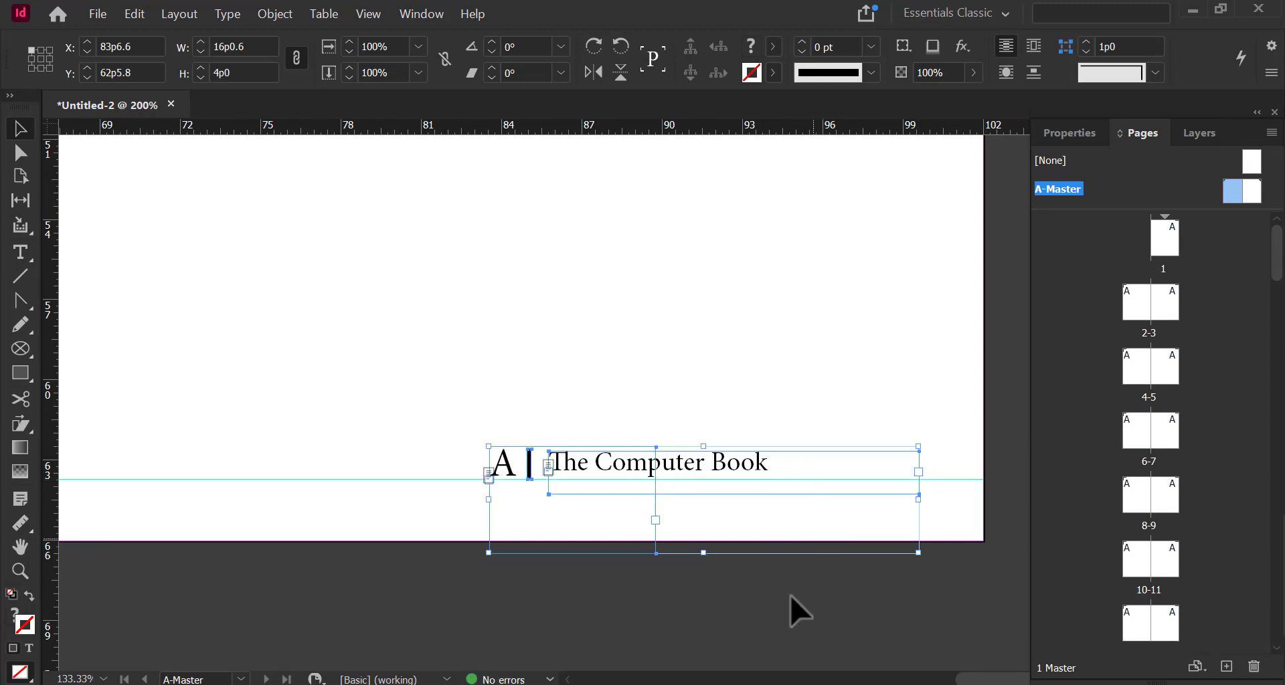
key("Down")
left_click(543, 519)
Move the right page's page number frame to the outer side of the footer, at about X 98p1.8, Y 62p7.2
left_click_drag(446, 421, 861, 476)
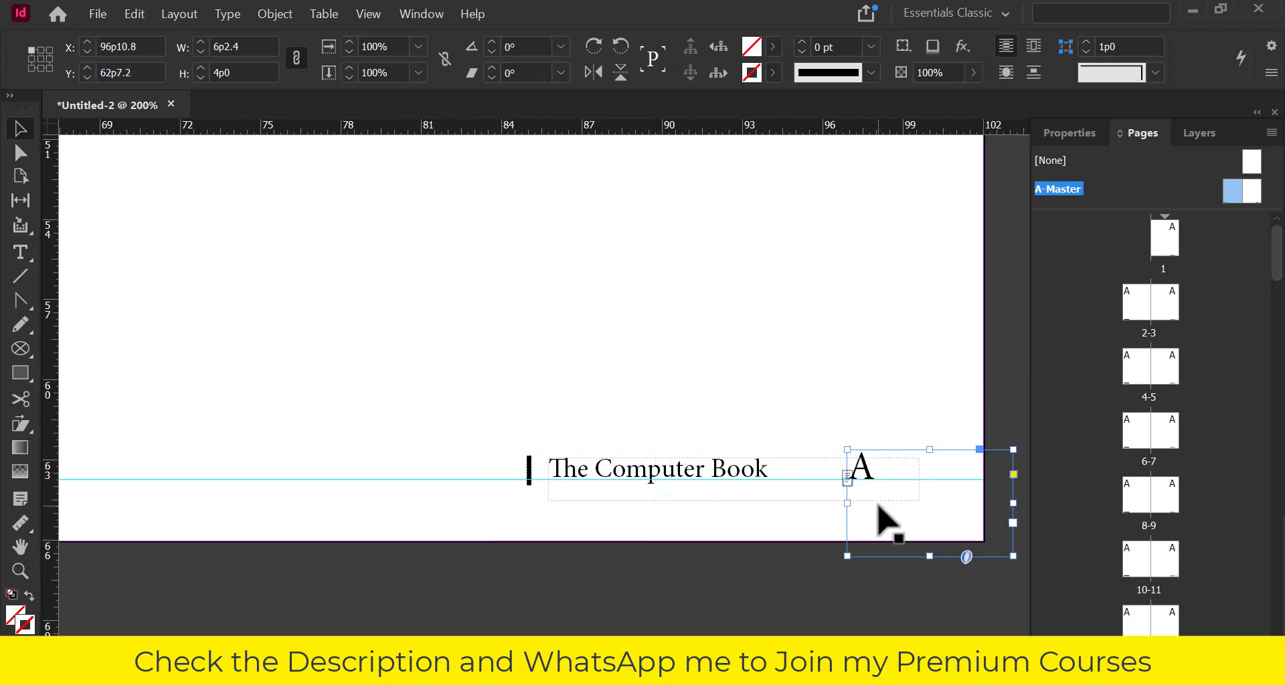
key("Right")
key("Right")
key("Right")
key("Right")
key("Right")
key("Right")
key("Right")
key("Right")
key("Right")
key("Right")
key("Right")
key("Right")
key("Right")
key("Right")
key("Right")
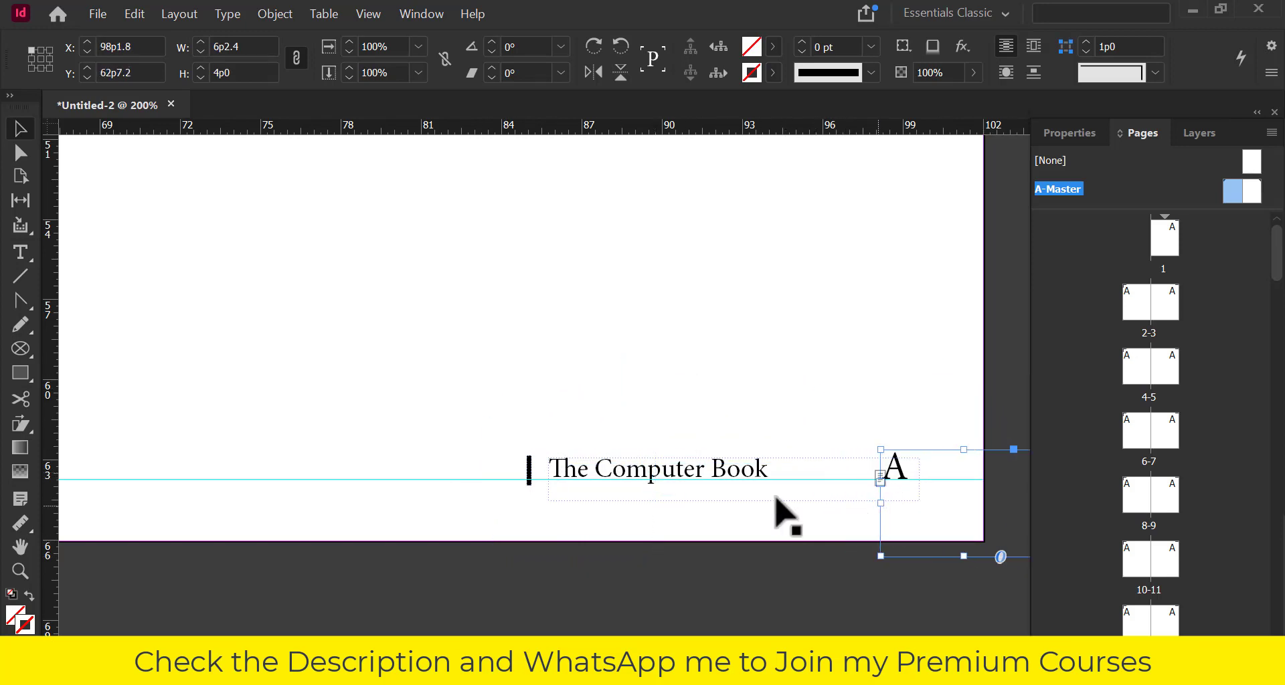
Place the vertical bar before the page number at about X 97p3, Y 62p8, and move the title frame beside it to X 88p4
left_click_drag(529, 471, 860, 467)
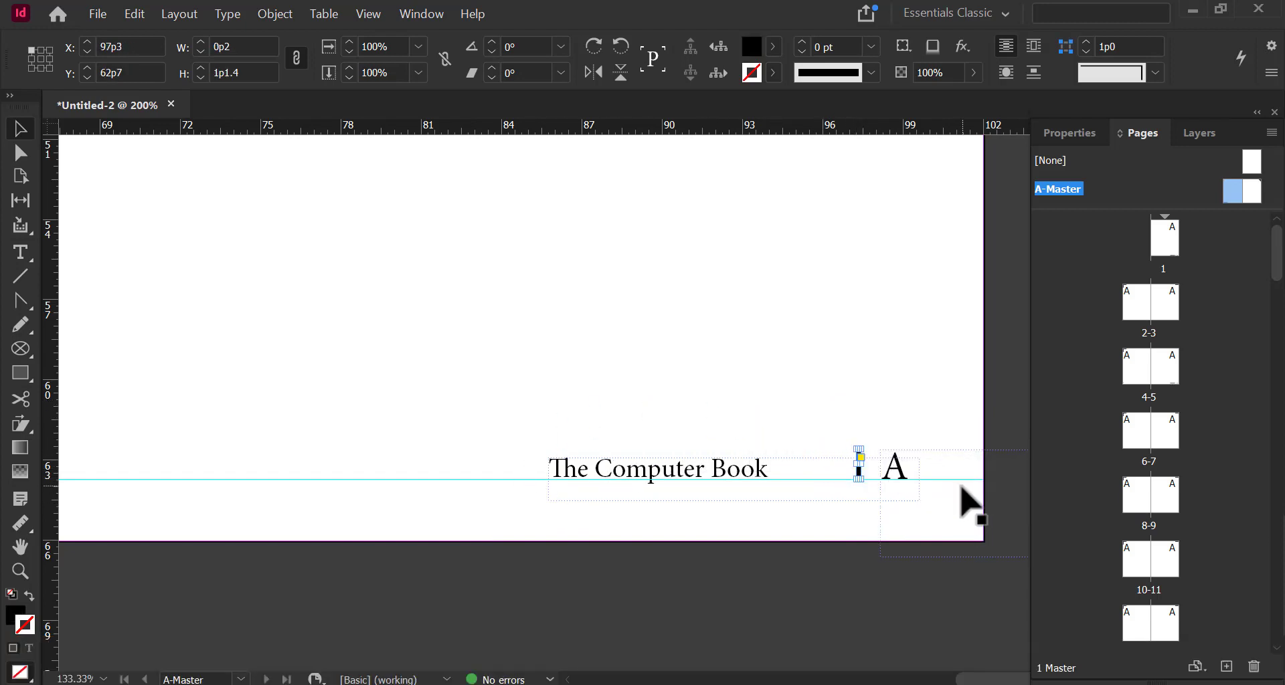
left_click(765, 470)
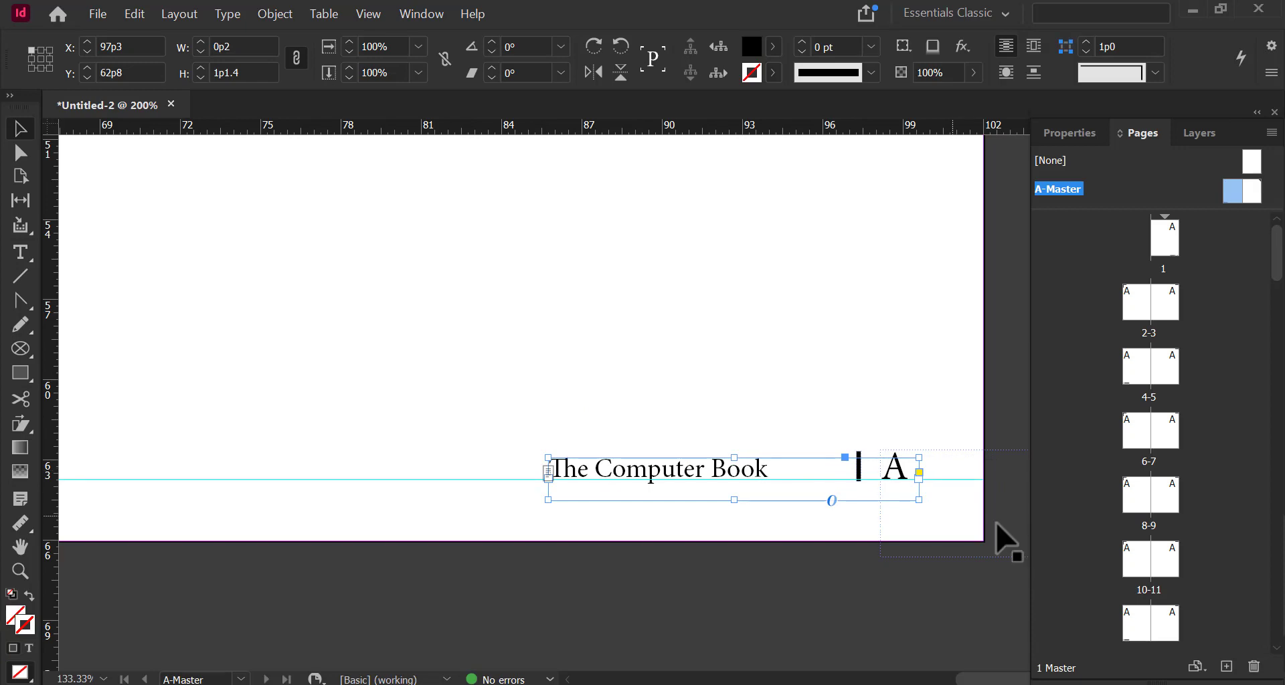
key("Right")
key("Right")
key("Right")
key("Right")
key("Right")
key("Right")
key("Right")
key("Right")
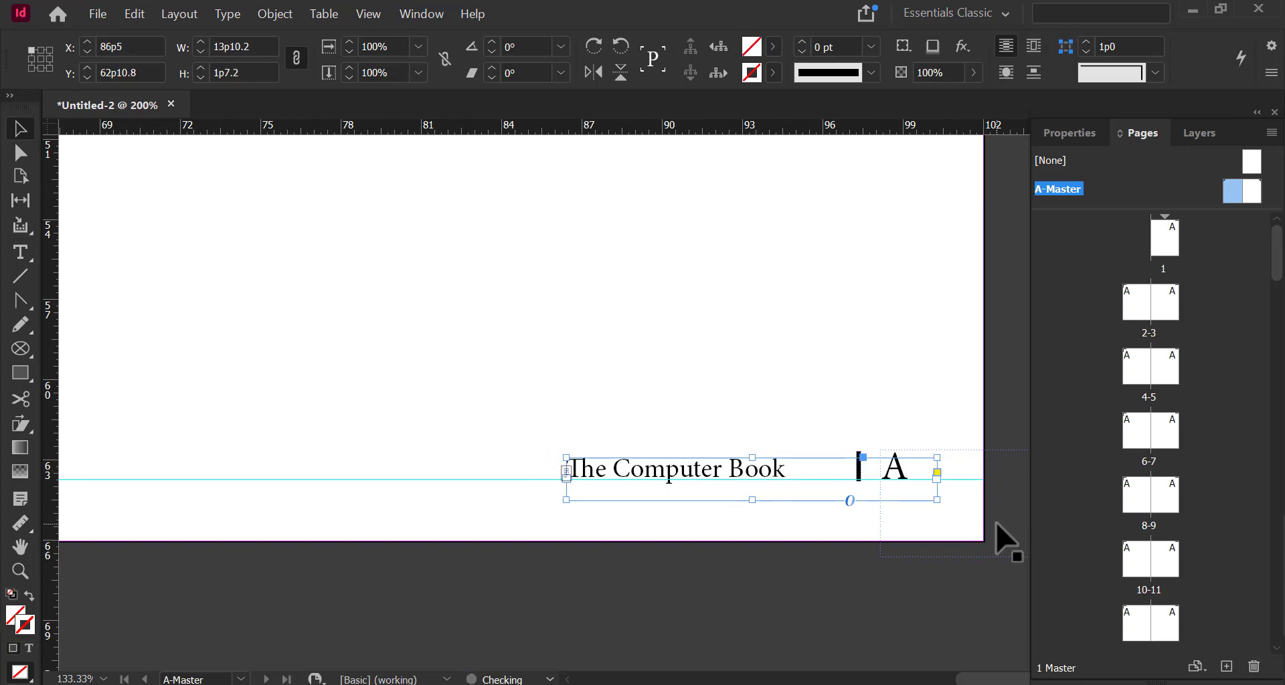
key("Right")
key("Right")
key("Right")
key("Right")
key("Right")
key("Right")
key("Right")
key("Right")
key("Right")
key("Right")
key("Right")
key("Right")
key("Right")
key("Right")
key("Right")
key("Right")
key("Right")
key("Right")
key("Right")
key("Right")
key("Right")
key("Right")
key("Right")
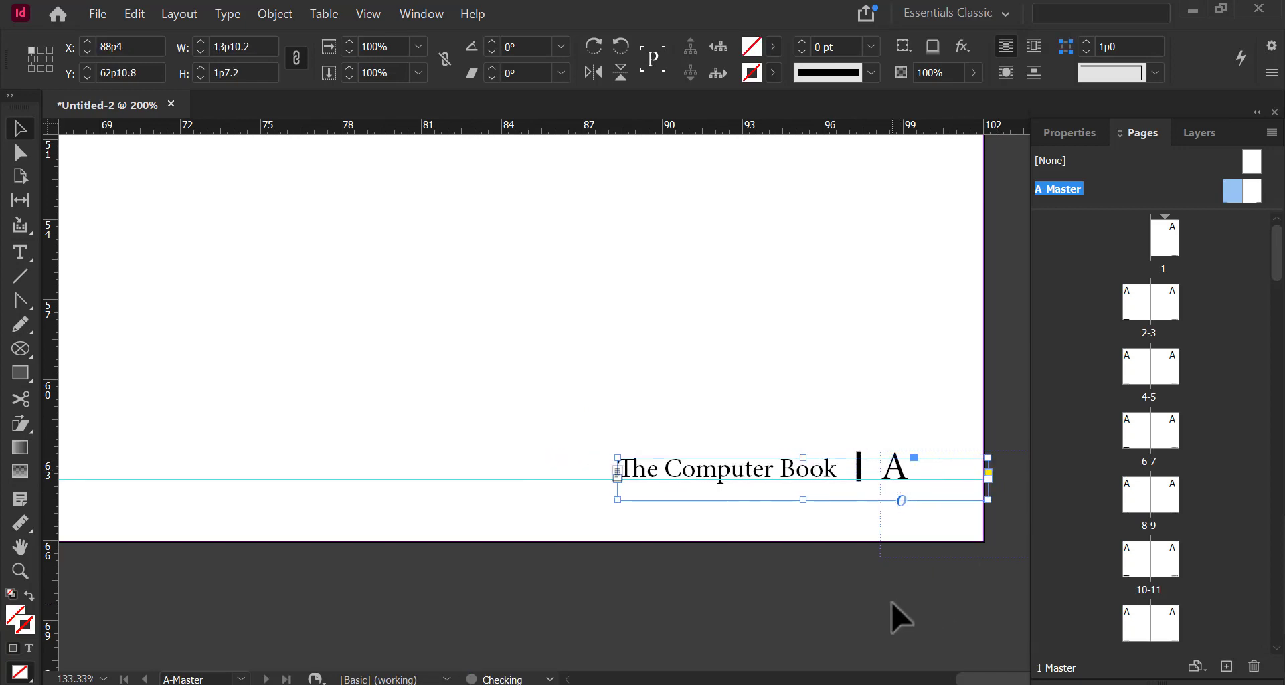
left_click(863, 633)
Open the spread of pages 2-3 and examine the page number and title footer on its pages
scroll(868, 453, "down", 8)
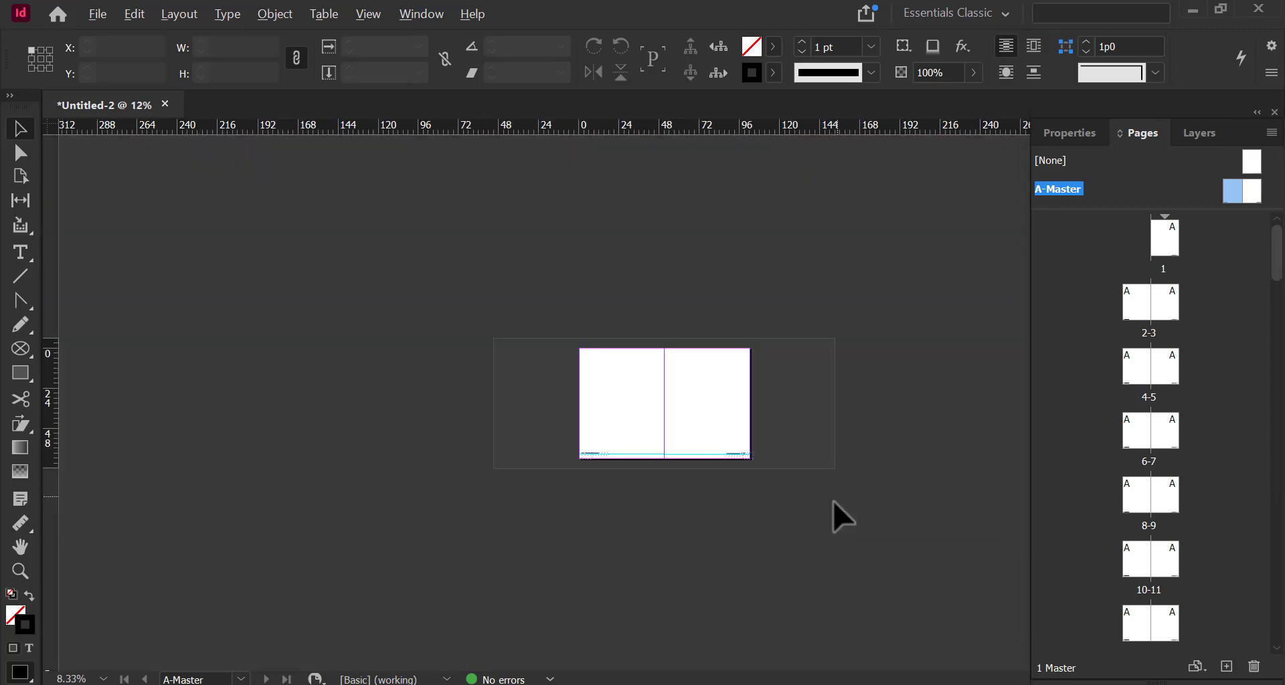
scroll(698, 439, "up", 3)
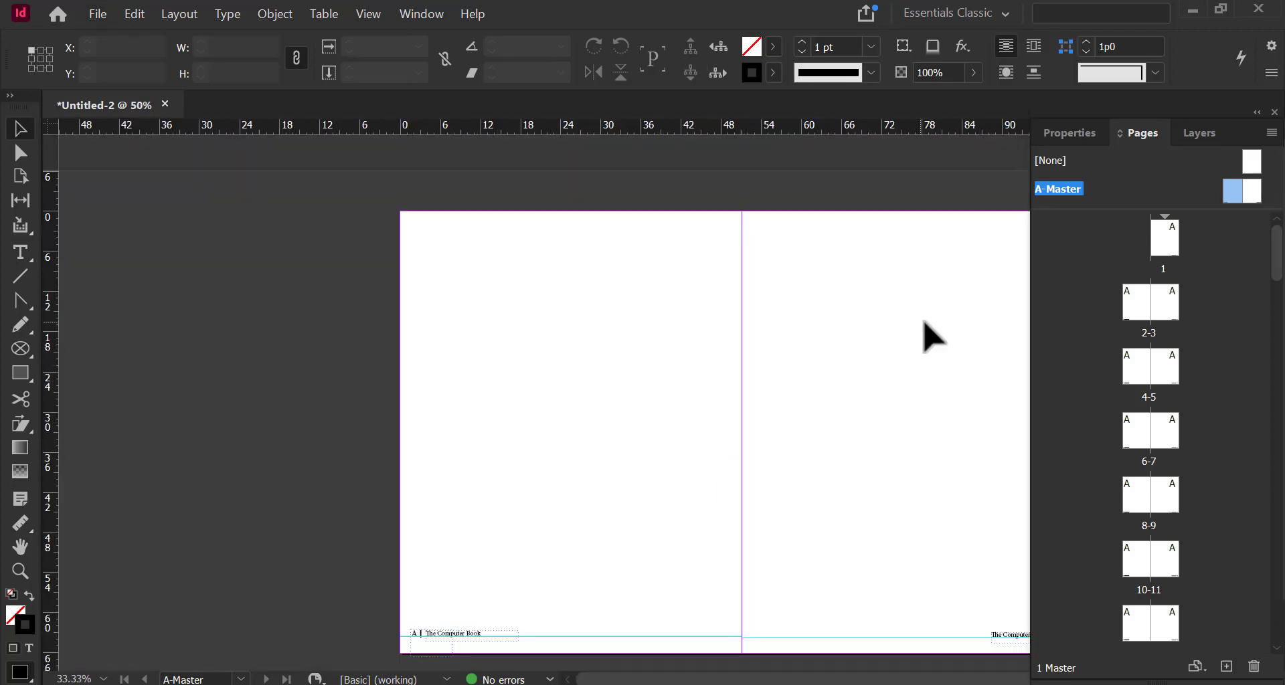
double_click(1146, 320)
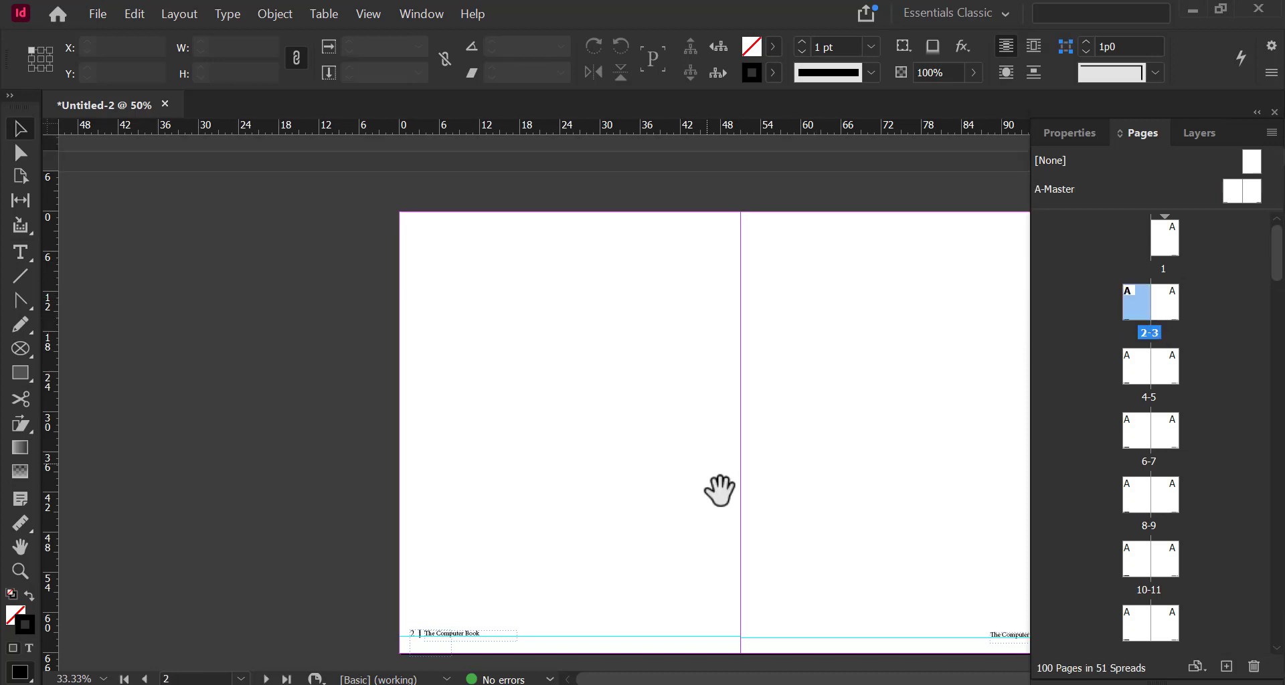
left_click_drag(719, 491, 473, 358)
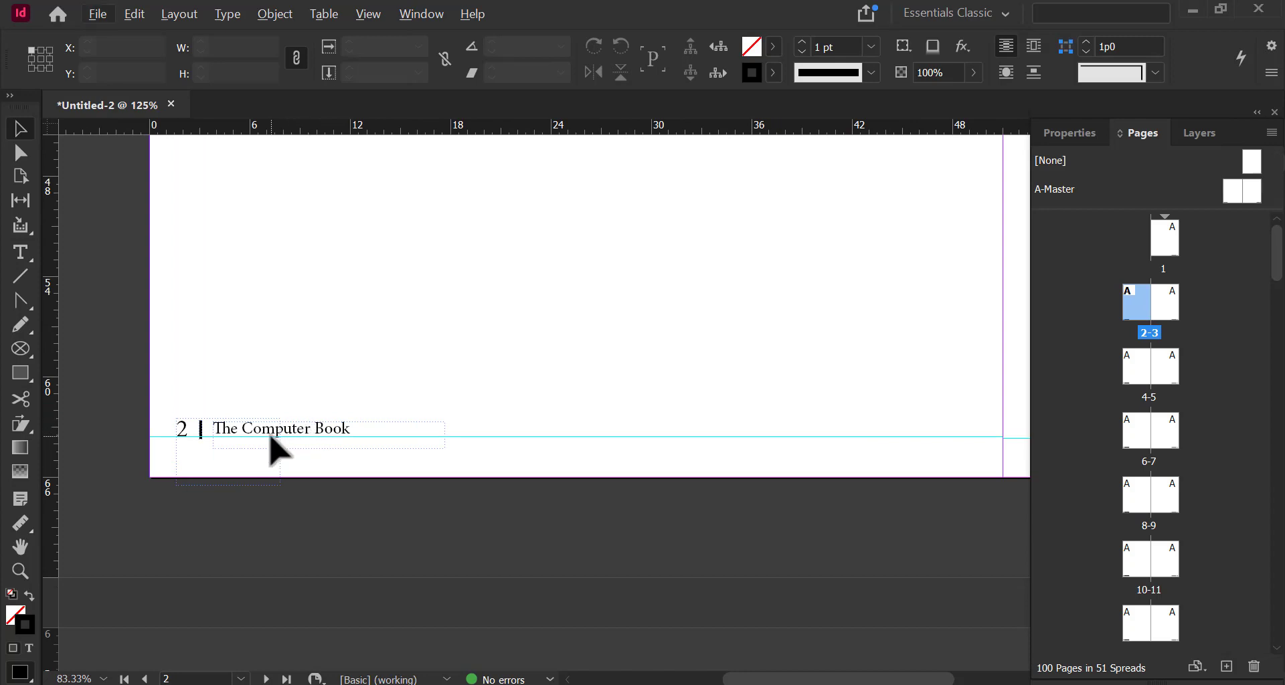
left_click_drag(754, 401, 651, 402)
left_click_drag(505, 448, 335, 443)
left_click_drag(1002, 435, 488, 430)
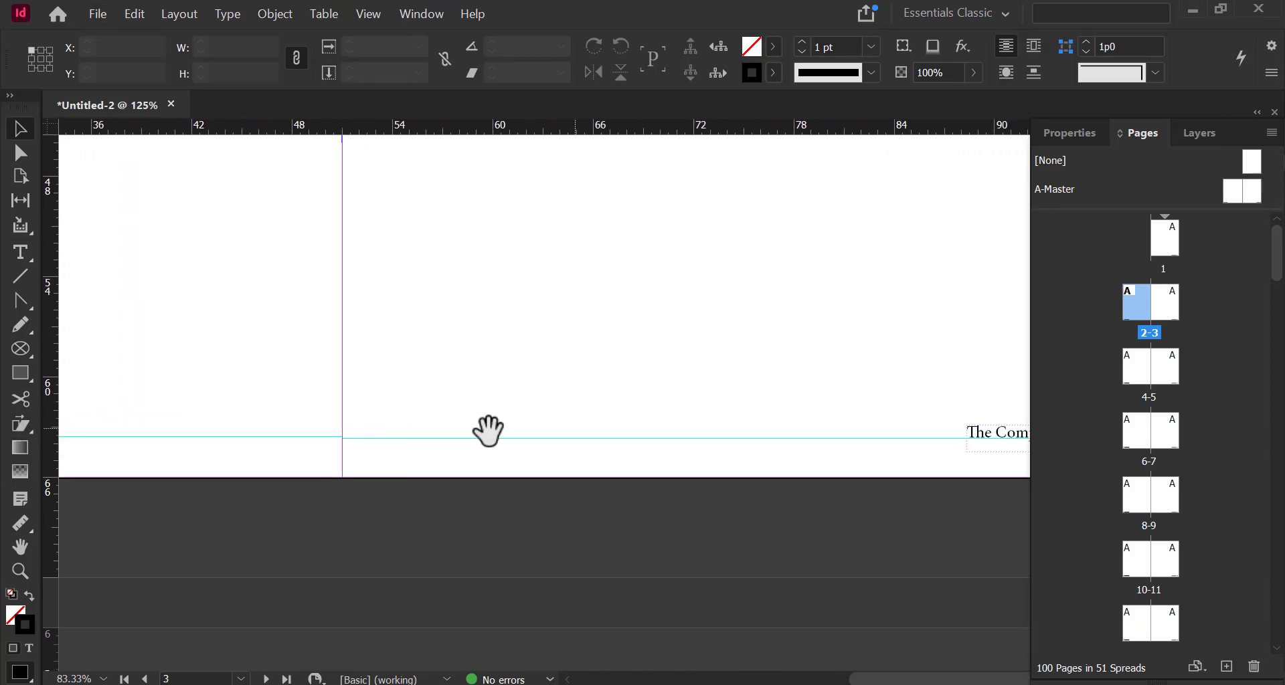
left_click_drag(682, 431, 361, 431)
left_click_drag(615, 332, 682, 267)
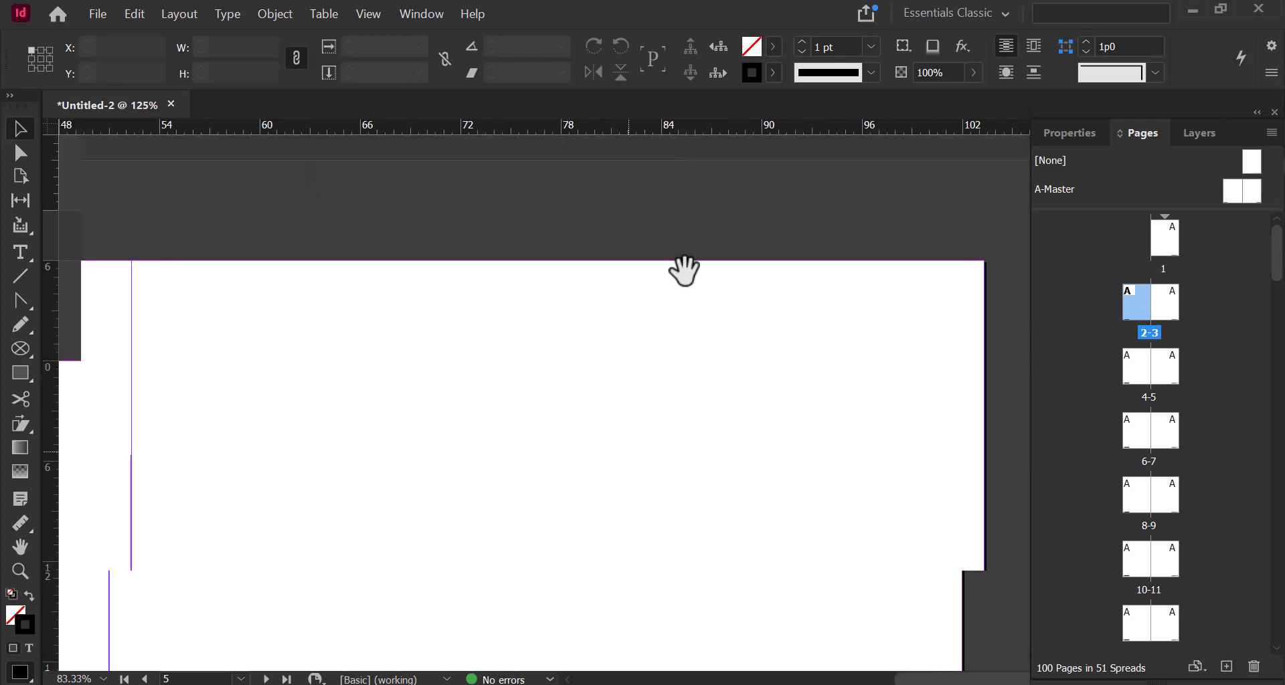
Go to page 21 and examine the page number and title in its footer
scroll(1184, 530, "down", 5)
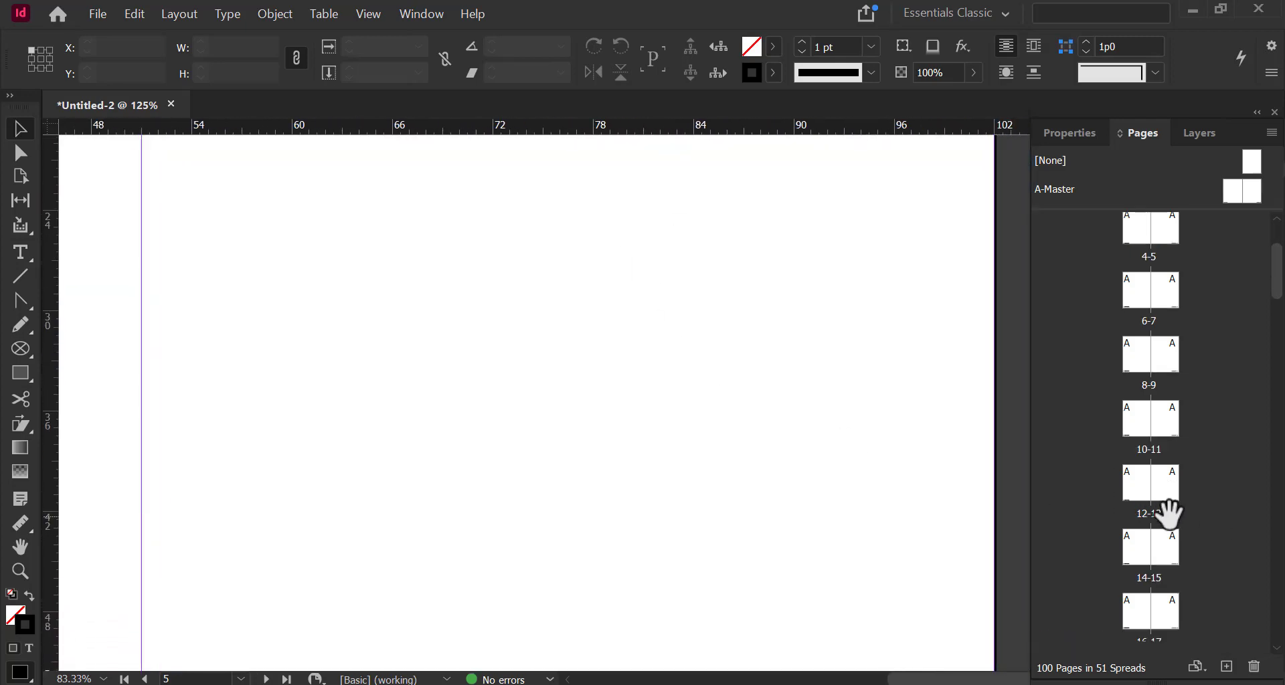
double_click(1160, 544)
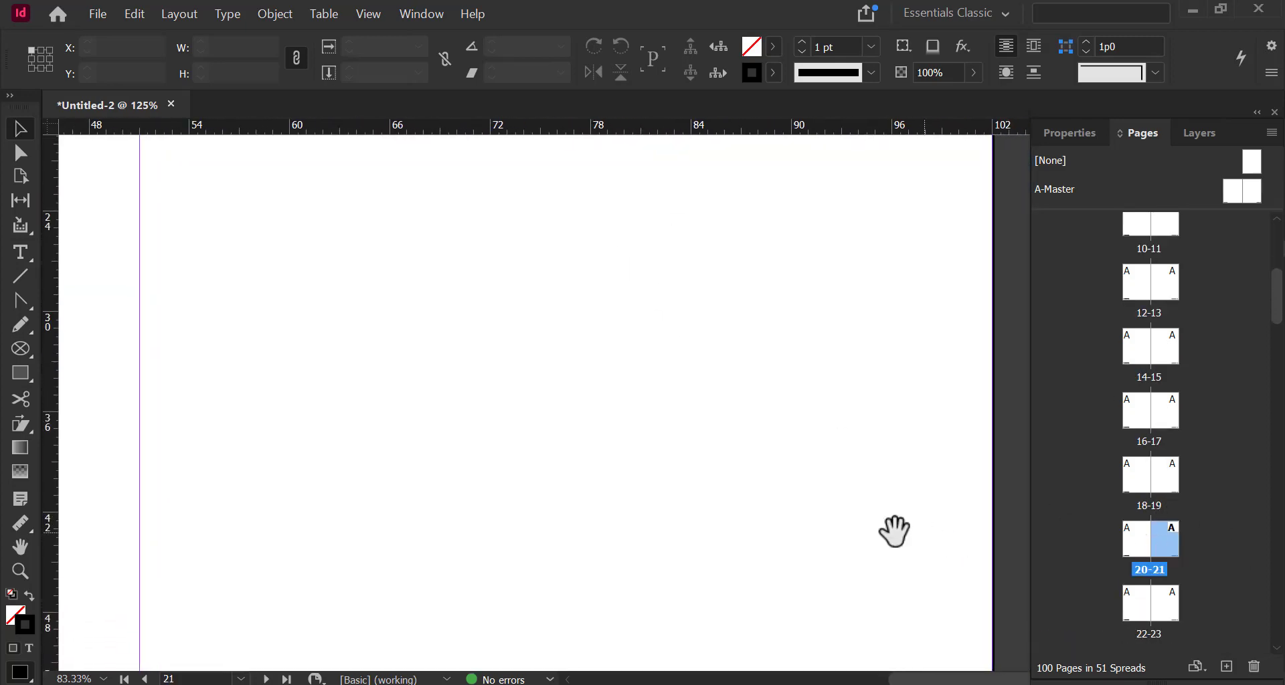
left_click_drag(894, 528, 760, 405)
scroll(896, 459, "down", 3)
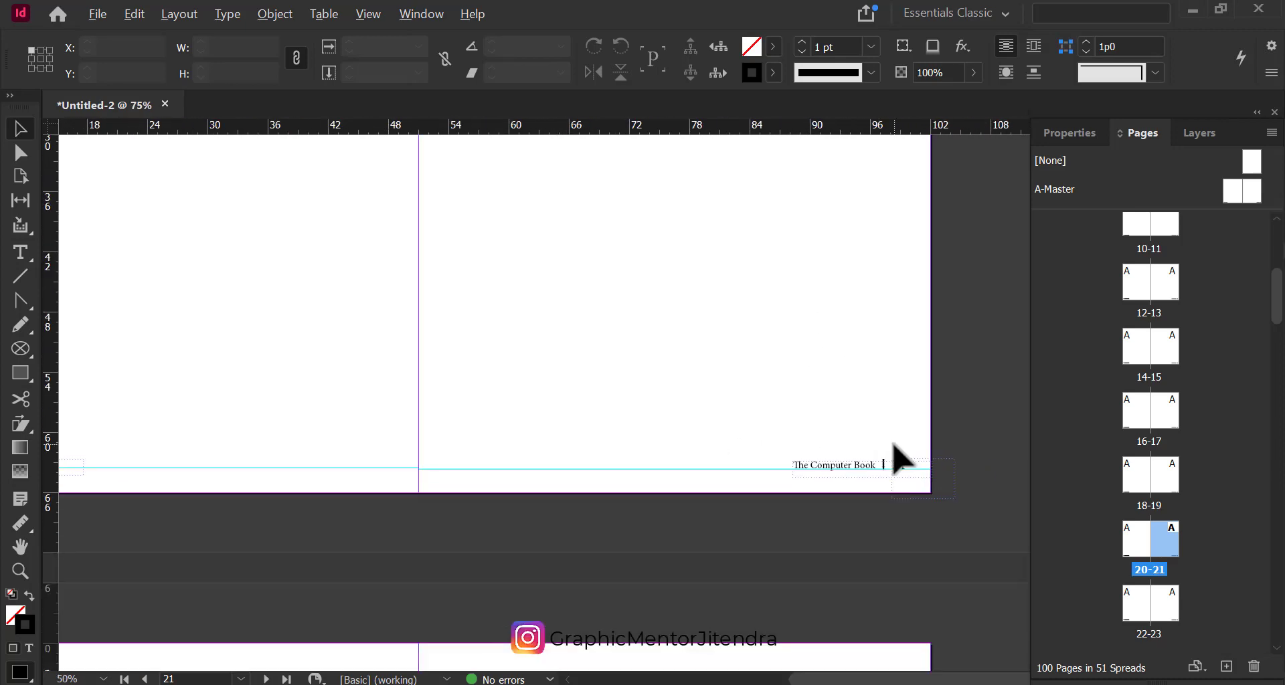
scroll(804, 458, "up", 2)
left_click_drag(801, 459, 562, 562)
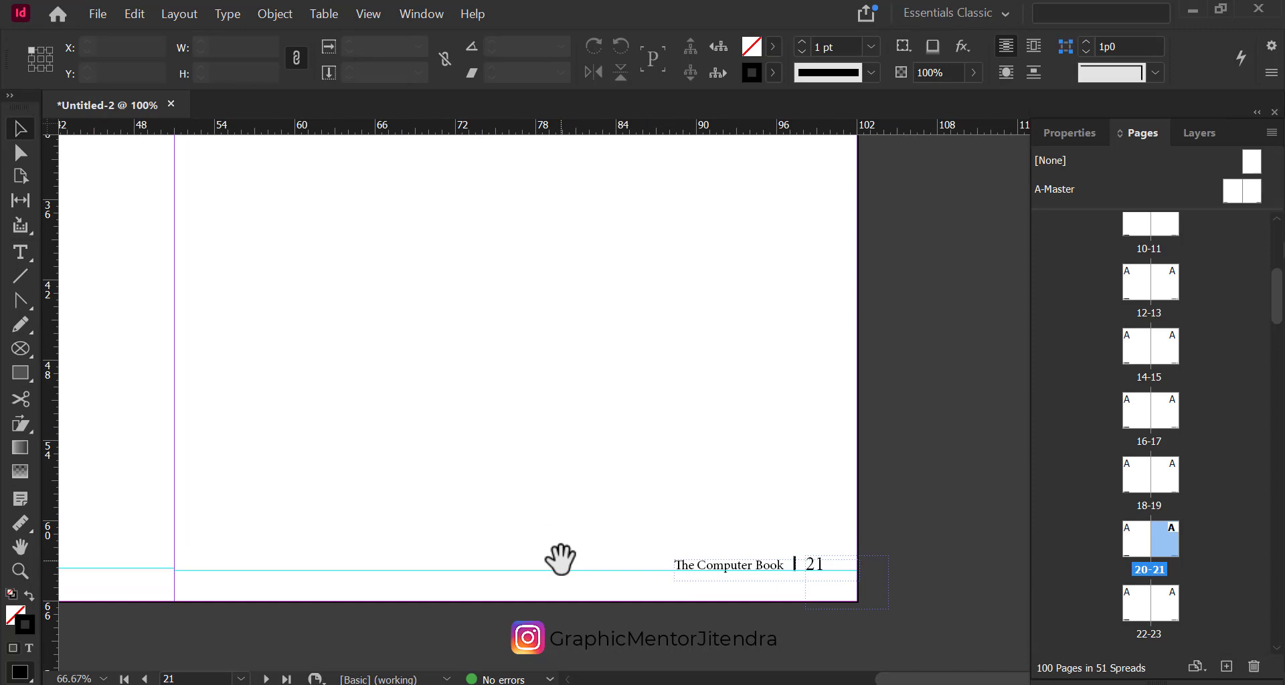